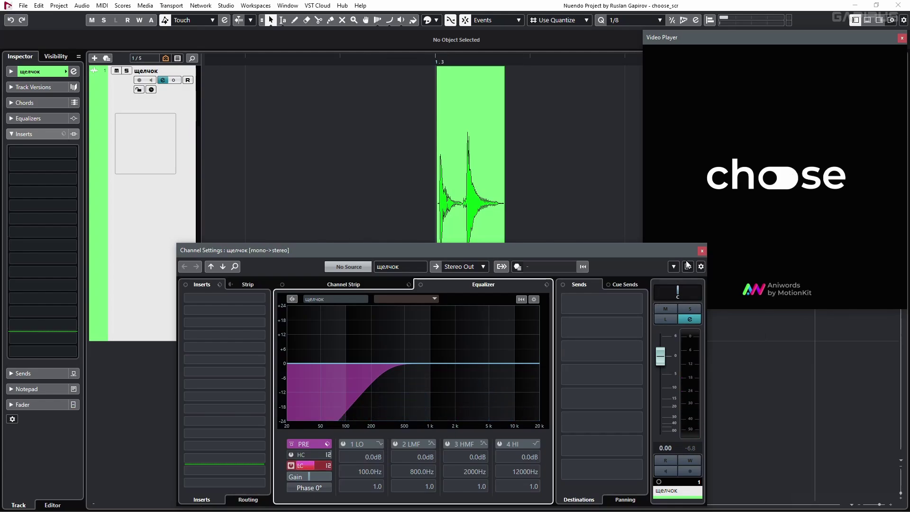
# Close the channel settings, set the transpose of the щелчок track's second click event to 8, and play back the result.
pyautogui.click(701, 252)
pyautogui.click(481, 241)
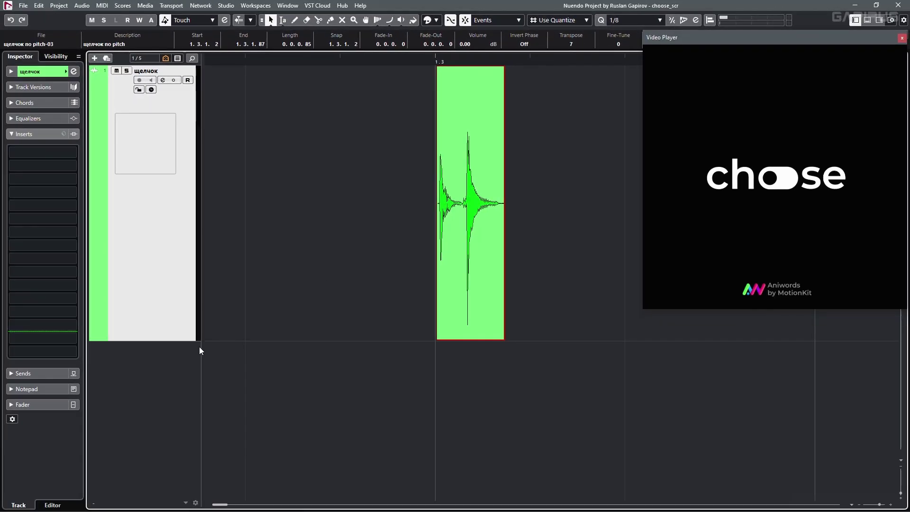
pyautogui.scroll(-3, 318, 337)
pyautogui.scroll(-1, 317, 338)
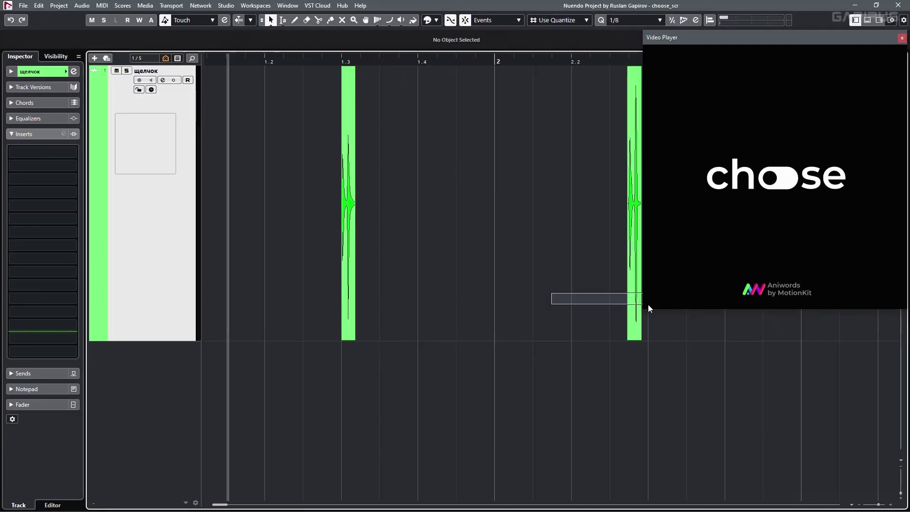
pyautogui.click(638, 303)
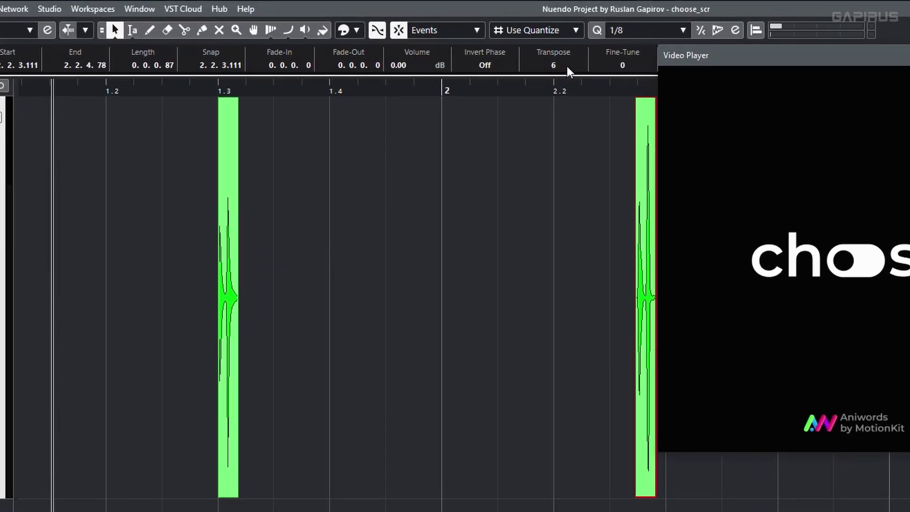
pyautogui.scroll(2, 568, 72)
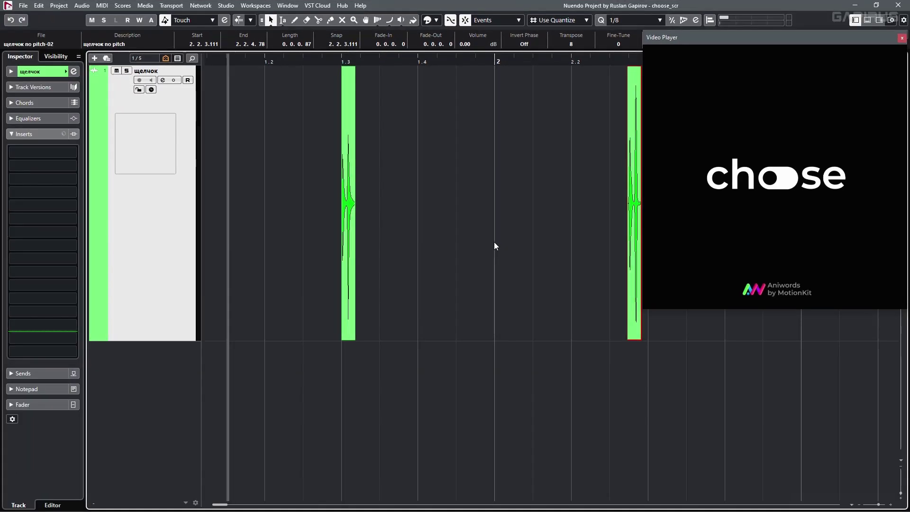
pyautogui.press('space')
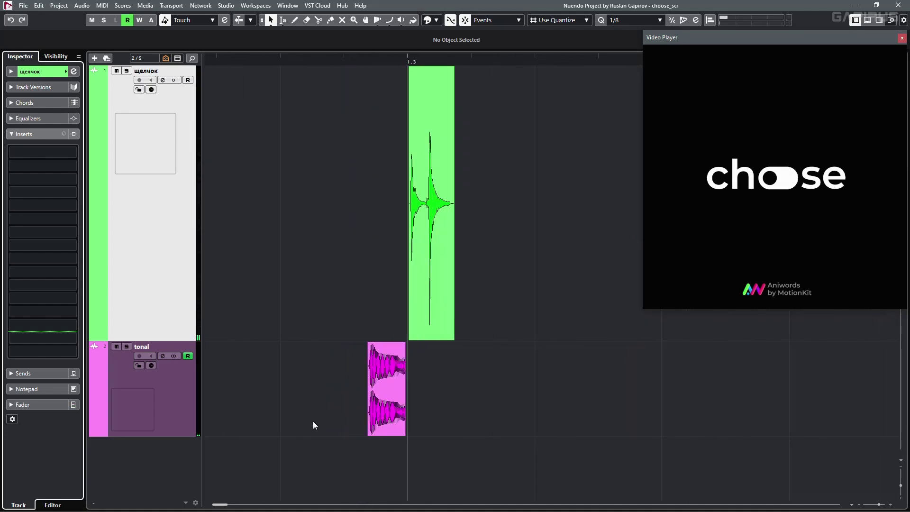
# Add an audio track named ПРИМЕР below the tonal track and mute the two existing tracks.
pyautogui.scroll(6, 313, 421)
pyautogui.scroll(1, 397, 427)
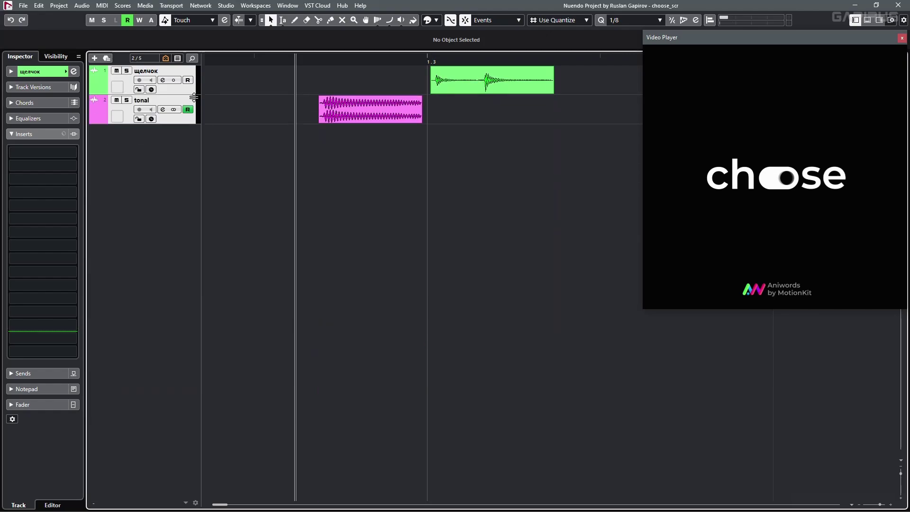
pyautogui.press('Return')
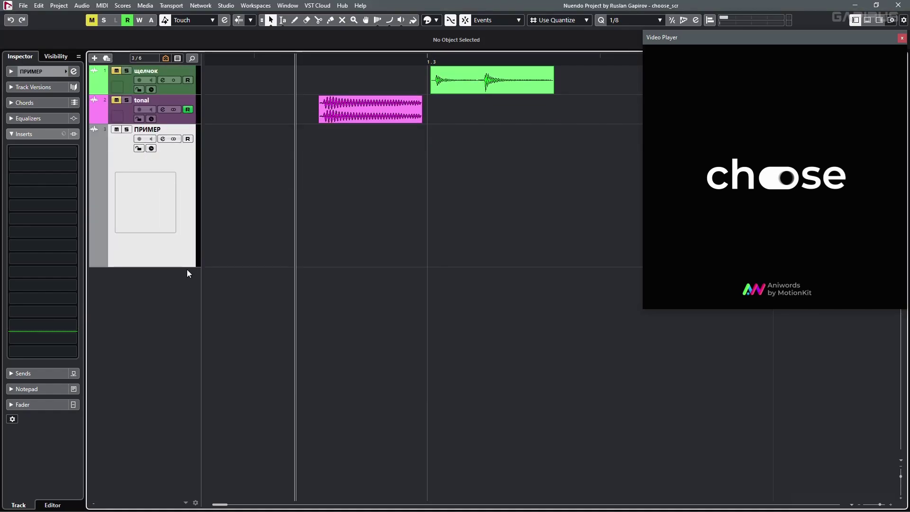
# Load the test generator as the first insert on the ПРИМЕР track and draw an event spanning the tonal and щелчок events.
pyautogui.click(46, 151)
pyautogui.press('Return')
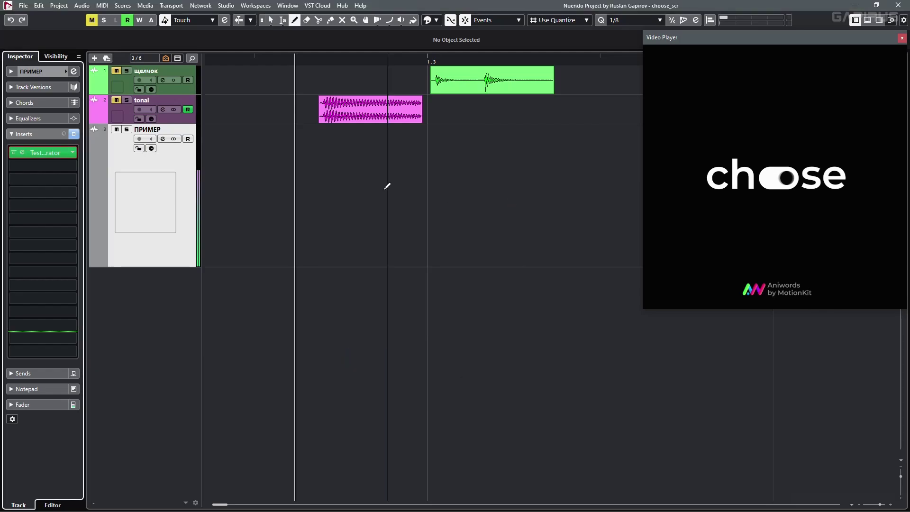
pyautogui.press('8')
pyautogui.moveTo(252, 192); pyautogui.dragTo(537, 194)
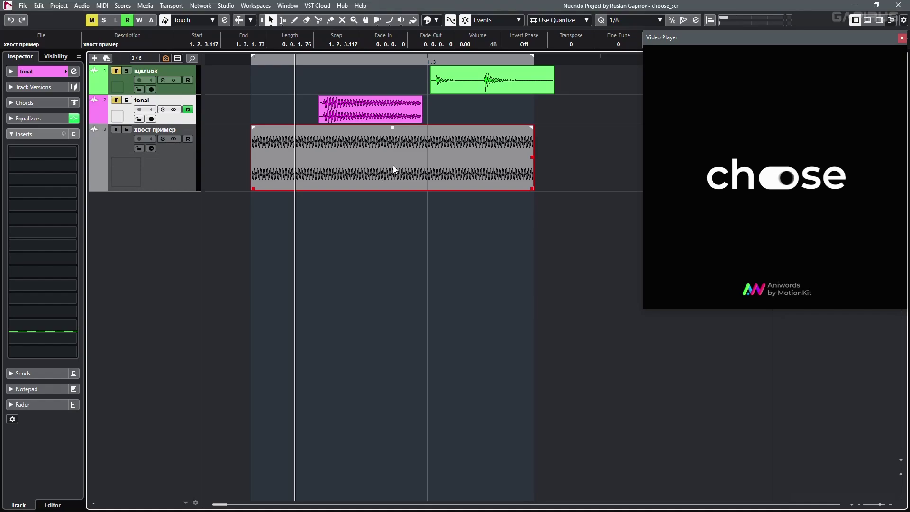
# Apply a rising Pitch Shift envelope with range 10 to the хвост пример event, trim its end shorter, and play it.
pyautogui.press('F7')
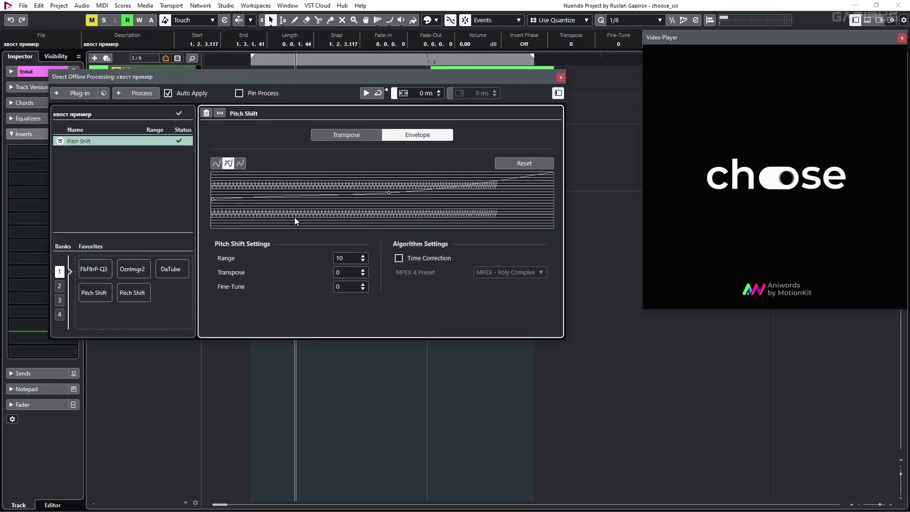
pyautogui.press('F7')
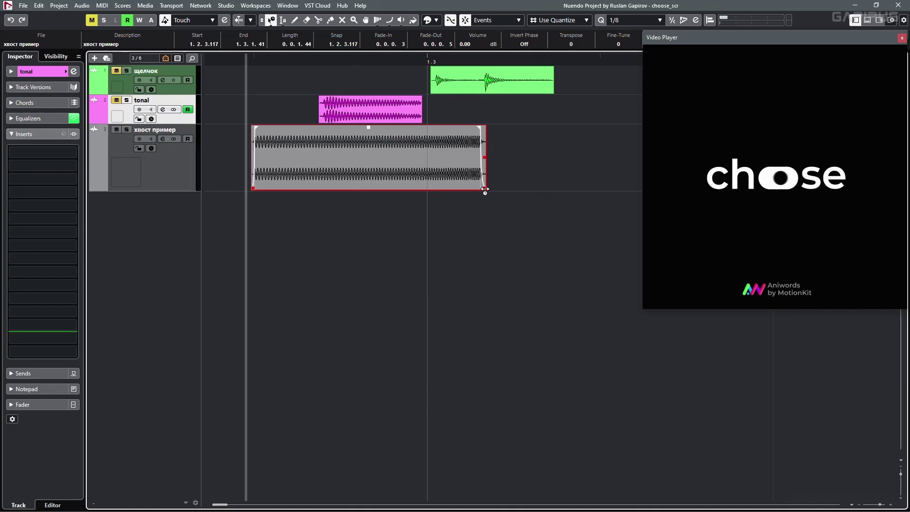
pyautogui.moveTo(485, 189); pyautogui.dragTo(368, 189)
pyautogui.press('space')
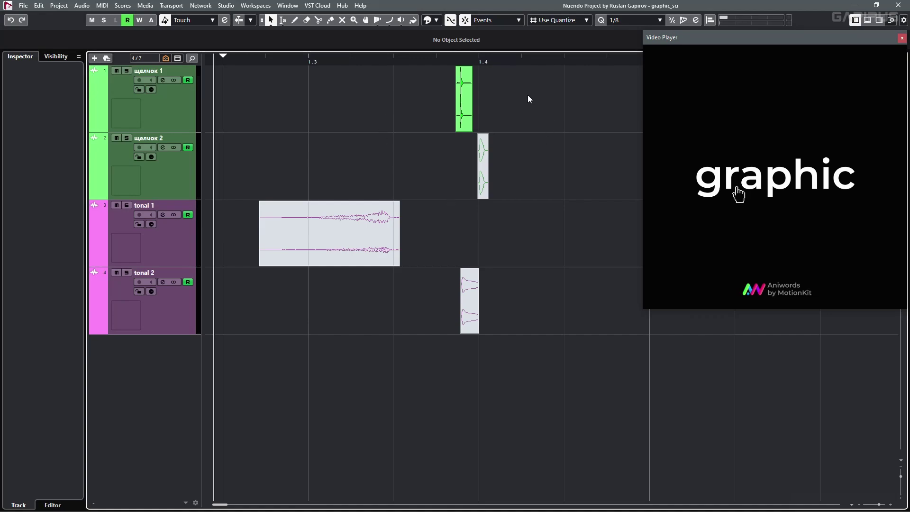
# Unmute the events on the щелчок 1, щелчок 2, tonal 2 and tonal 1 tracks in the graphic project.
pyautogui.press('7')
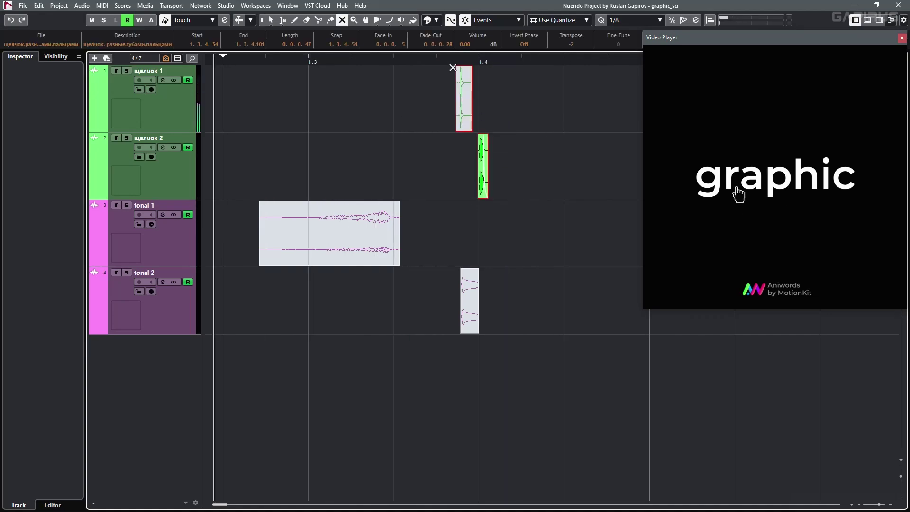
pyautogui.click(465, 113)
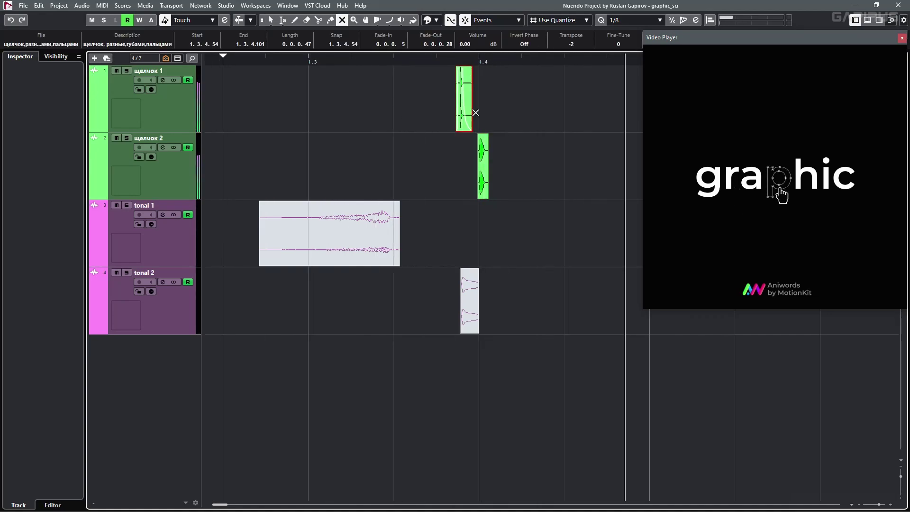
pyautogui.moveTo(448, 258); pyautogui.dragTo(493, 300)
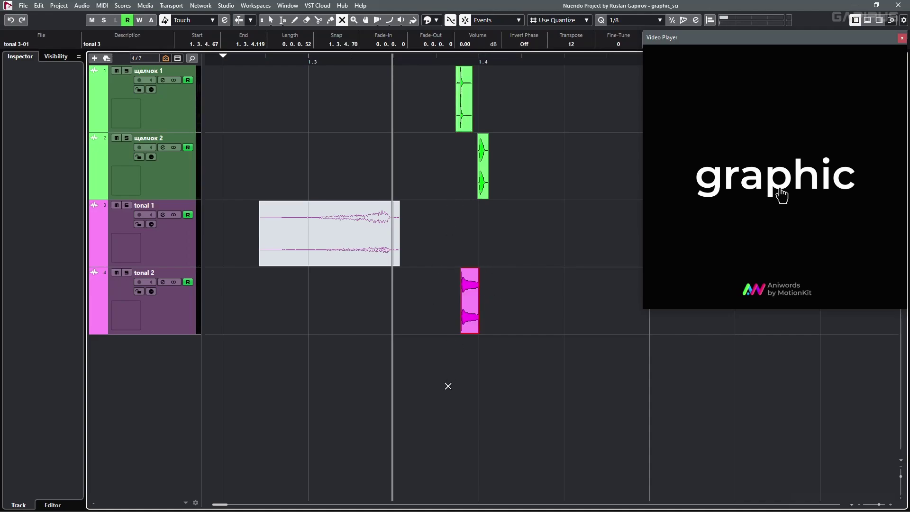
pyautogui.moveTo(389, 309); pyautogui.dragTo(353, 250)
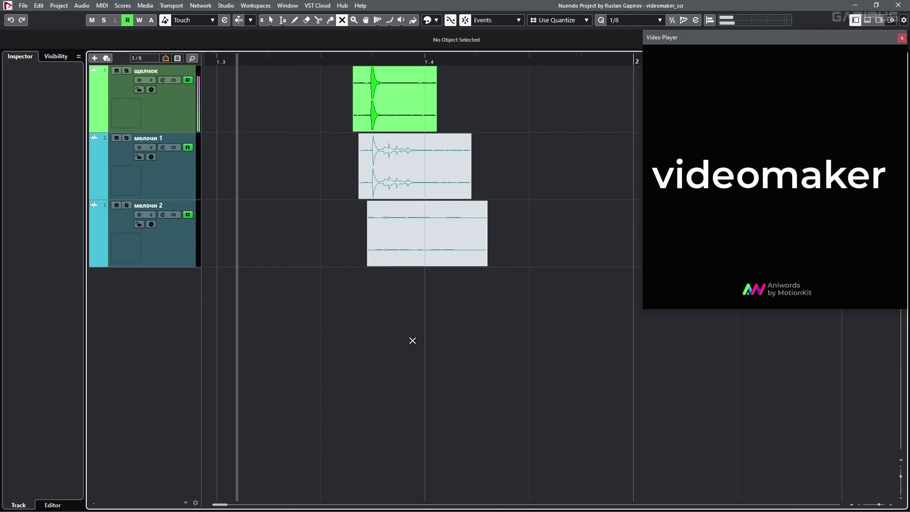
# Unmute the events on the мелочи 1 and мелочи 2 tracks in the videomaker project.
pyautogui.moveTo(335, 192); pyautogui.dragTo(422, 290)
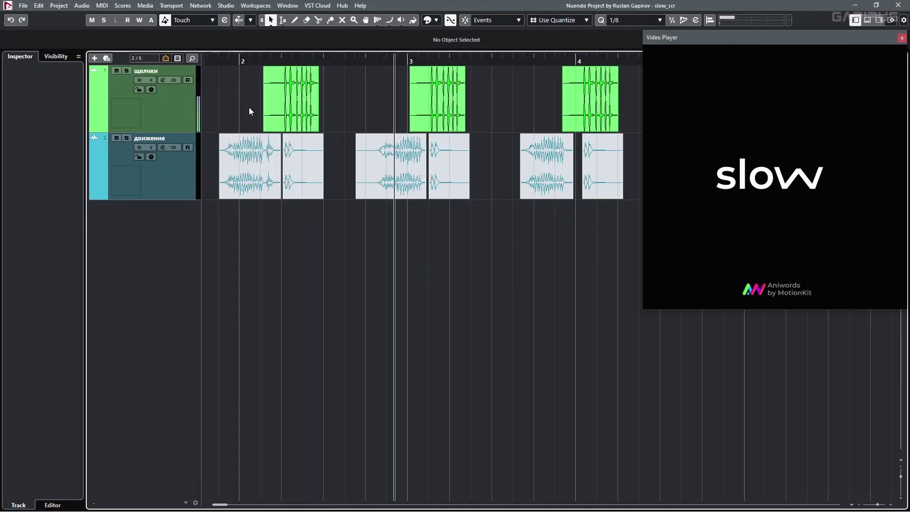
# Unmute all the movement events on the движение track in the slow project and play them with the clicks.
pyautogui.press('space')
pyautogui.press('7')
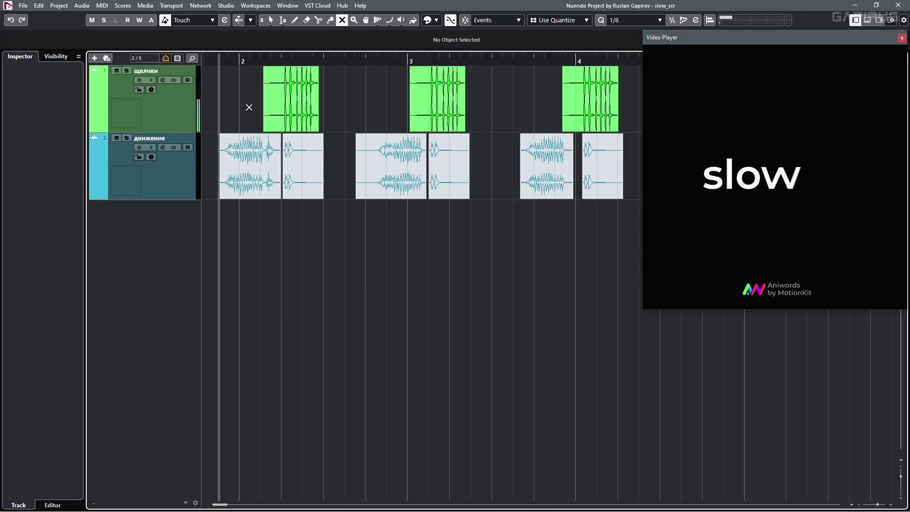
pyautogui.moveTo(251, 215); pyautogui.dragTo(602, 197)
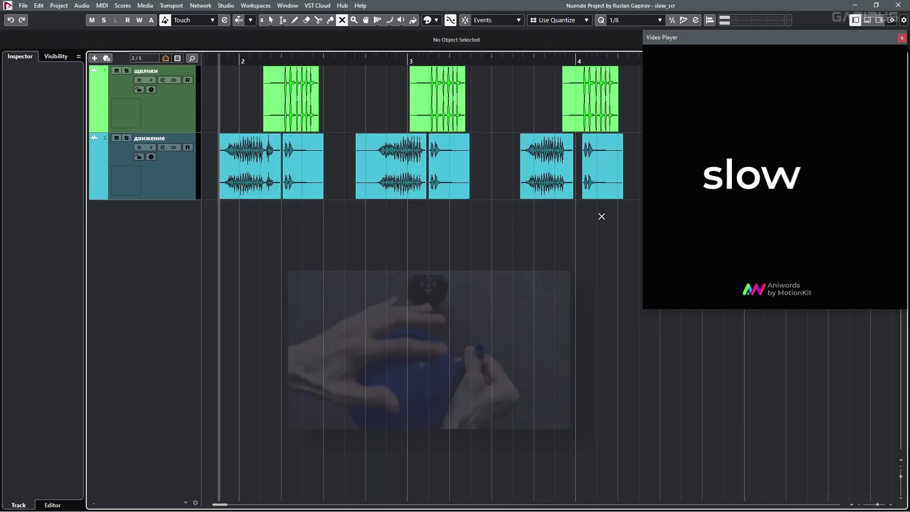
pyautogui.press('space')
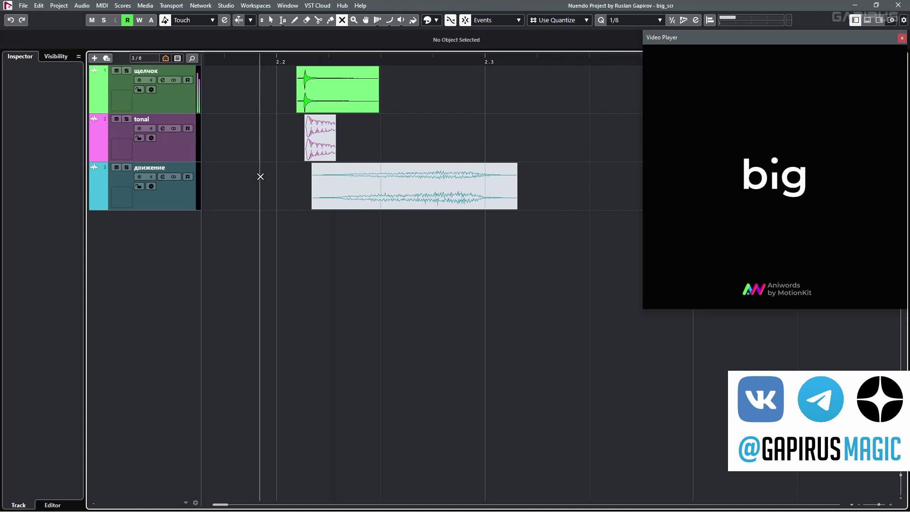
# Unmute the tonal and движение events in the big project.
pyautogui.click(311, 143)
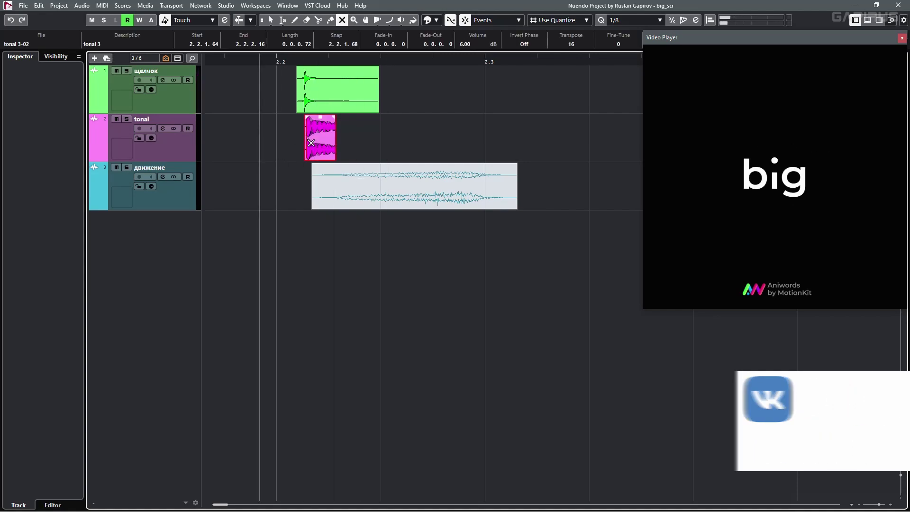
pyautogui.click(333, 179)
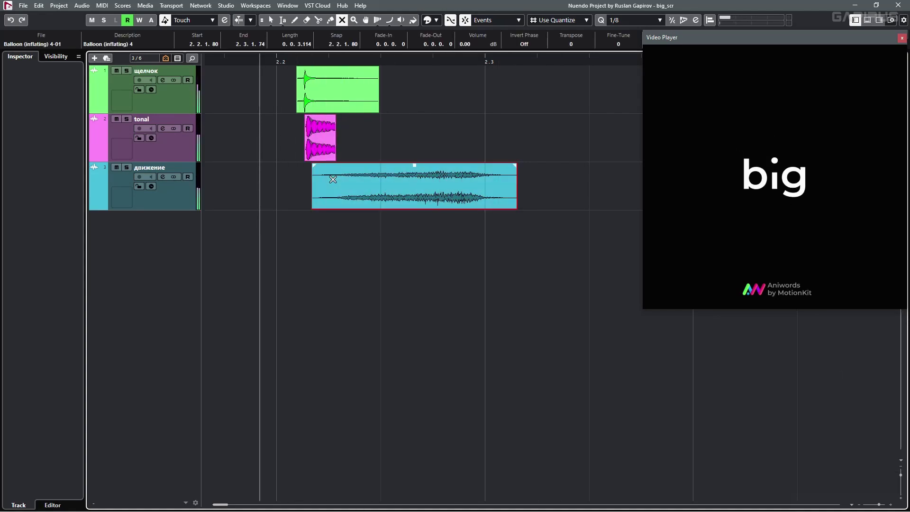
# Open the ReCenter insert on the движение track and compare playback with the effect bypassed and active.
pyautogui.click(181, 195)
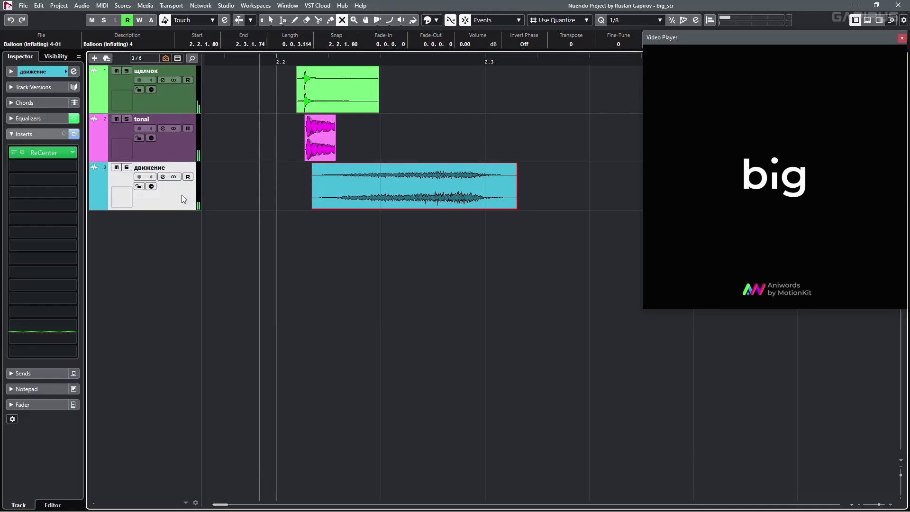
pyautogui.click(44, 153)
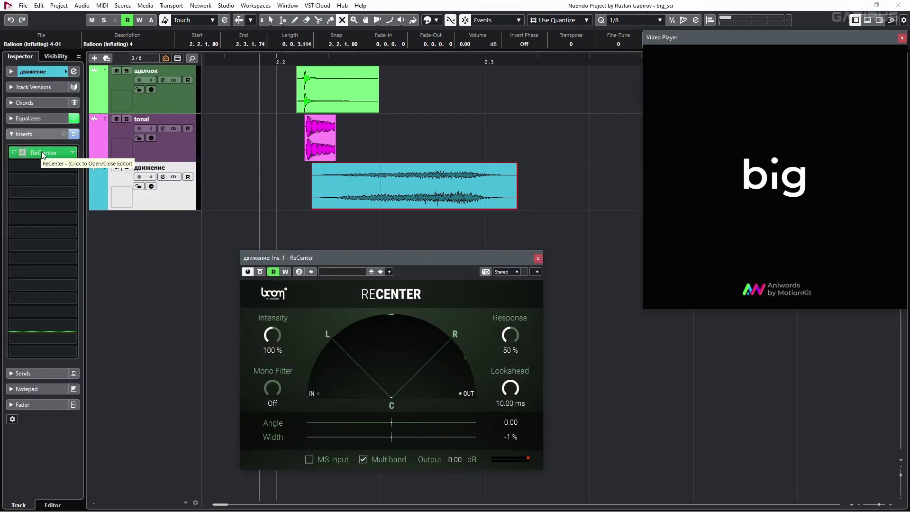
pyautogui.moveTo(364, 258); pyautogui.dragTo(382, 228)
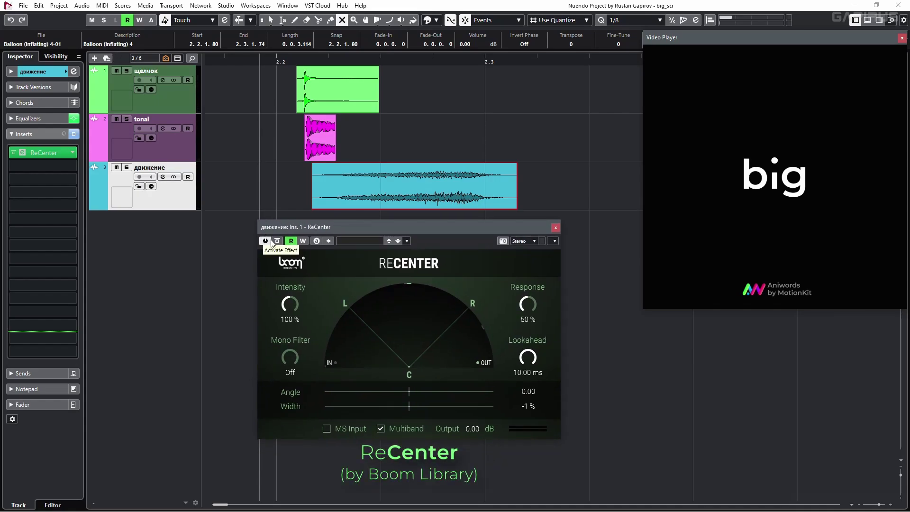
pyautogui.press('space')
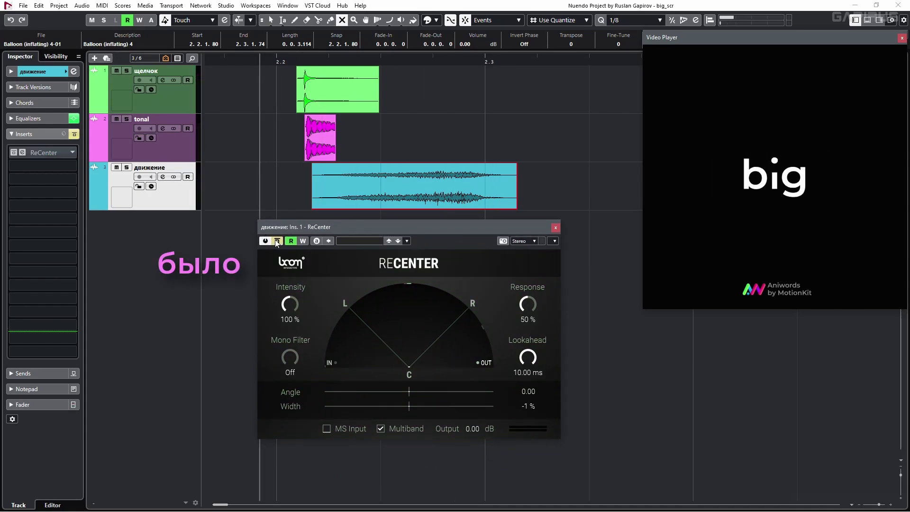
pyautogui.press('space')
pyautogui.press('space')
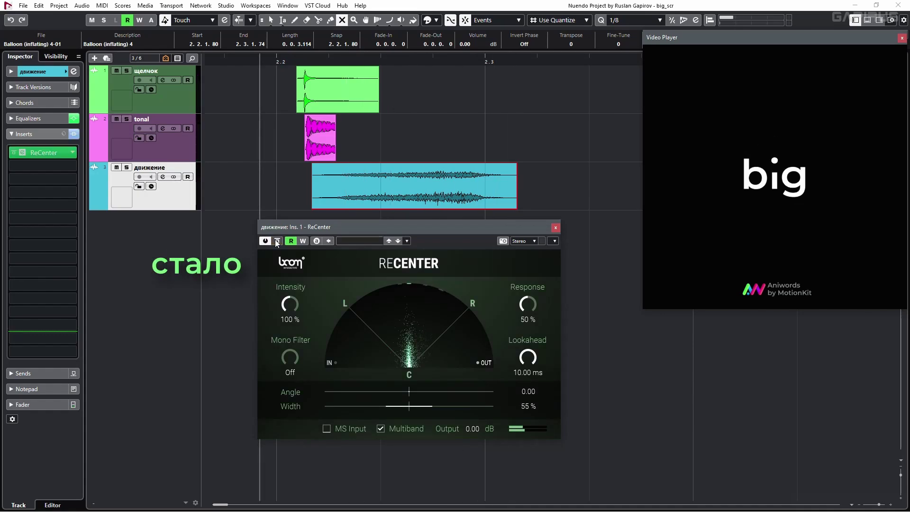
pyautogui.press('space')
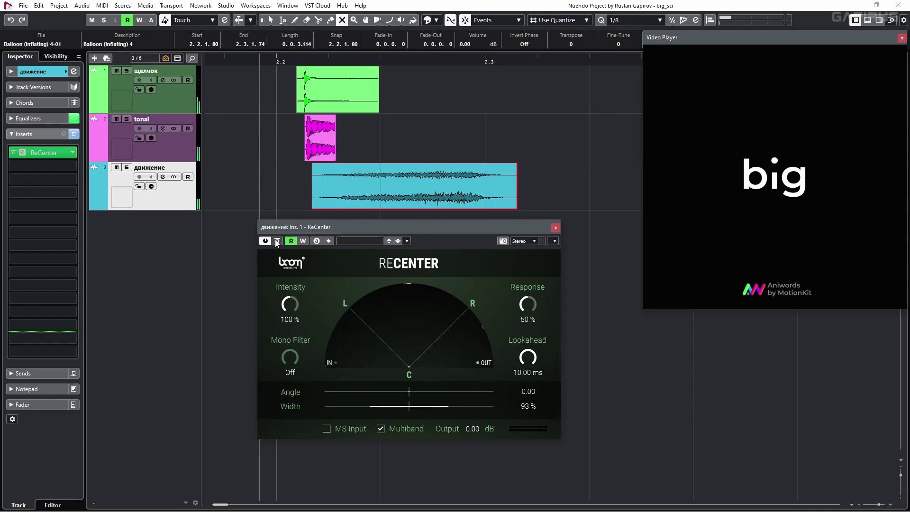
# Show the движение track's ReCenter width automation and watch the plug-in's width during playback.
pyautogui.moveTo(284, 229); pyautogui.dragTo(545, 237)
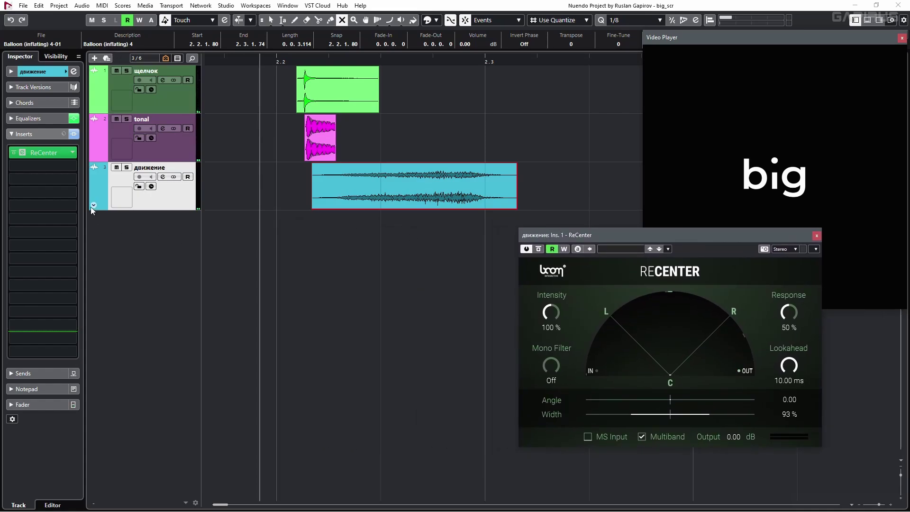
pyautogui.click(93, 205)
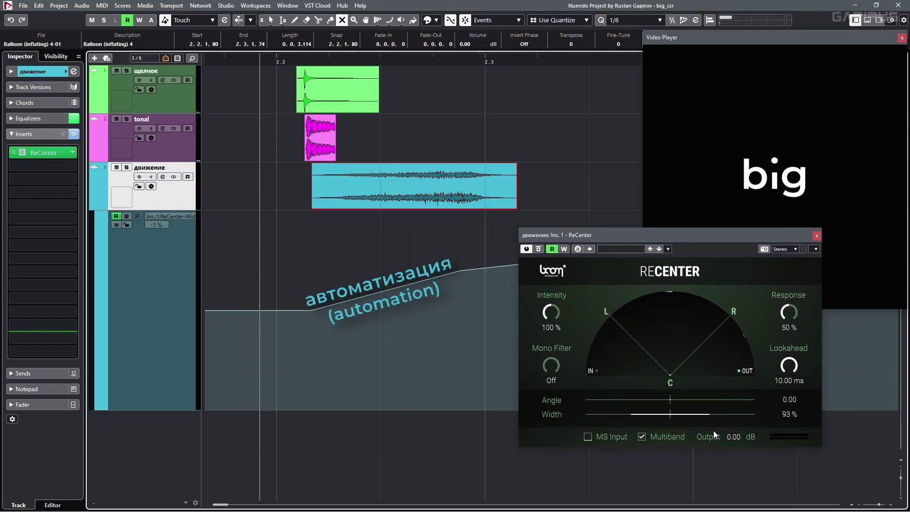
pyautogui.press('space')
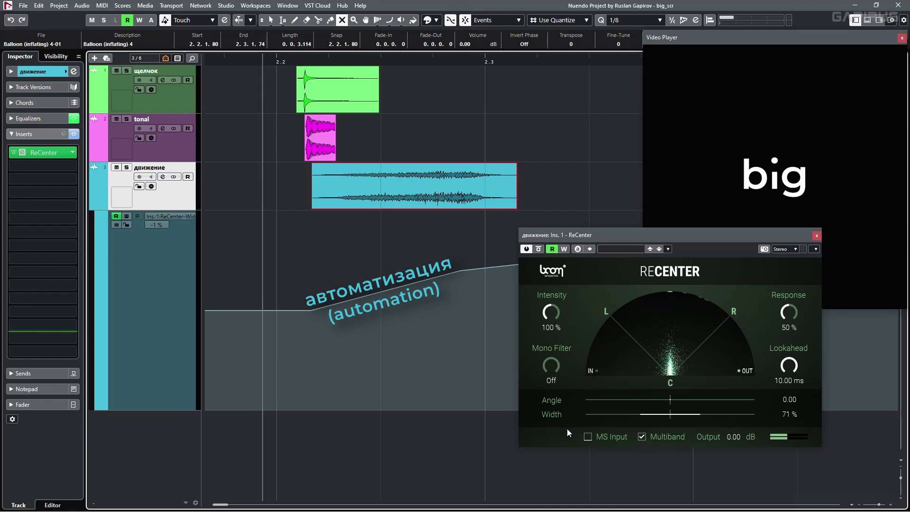
pyautogui.press('space')
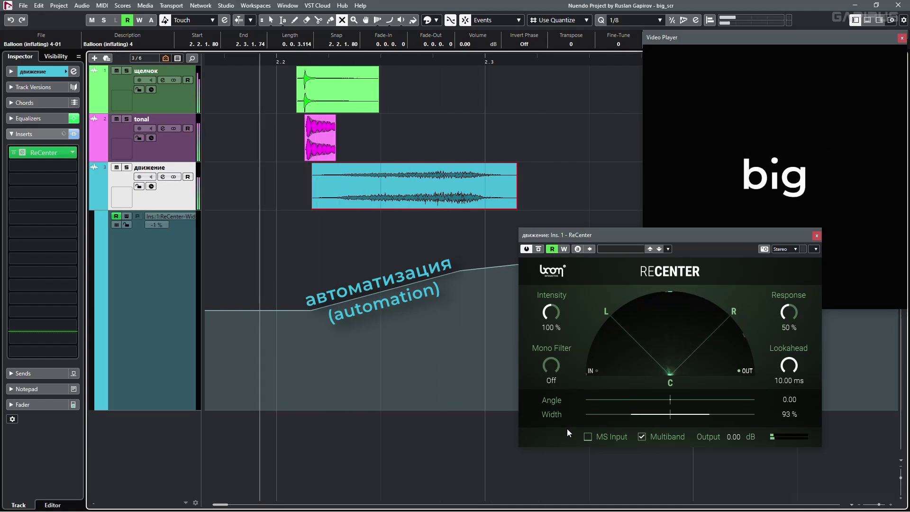
# Close the ReCenter window and hide the движение track's automation lane.
pyautogui.click(817, 236)
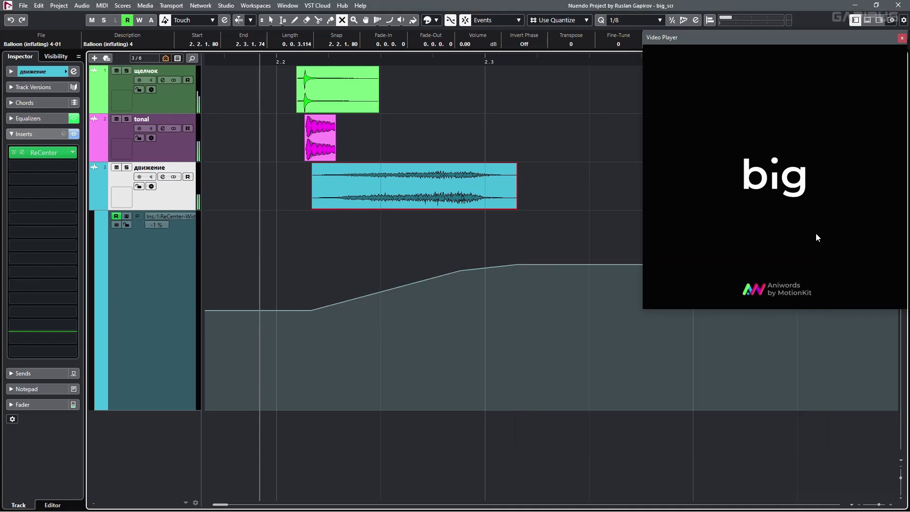
pyautogui.click(94, 203)
pyautogui.click(363, 257)
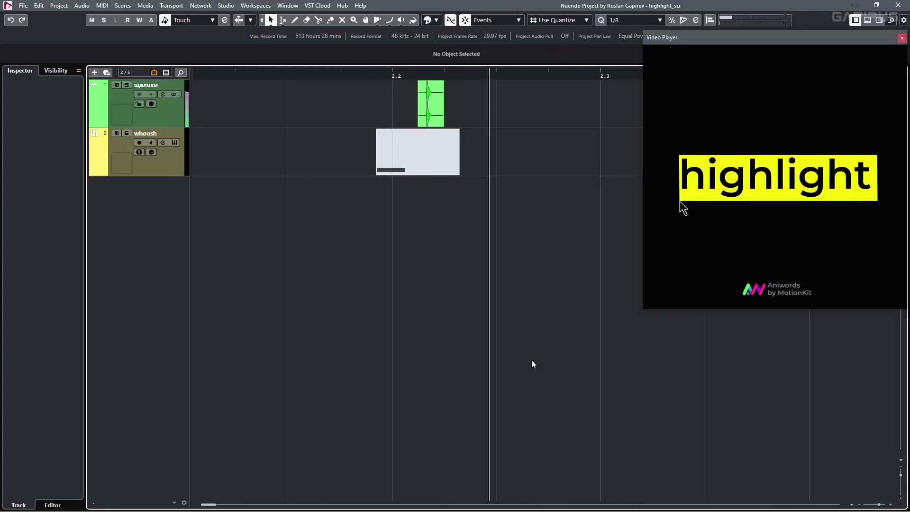
# Duplicate the click event on the щелчки track repeatedly to form a continuous row of clicks in the highlight project.
pyautogui.click(435, 114)
pyautogui.hotkey('ctrl', 'd')
pyautogui.hotkey('ctrl', 'd')
pyautogui.hotkey('ctrl', 'd')
pyautogui.hotkey('ctrl', 'd')
pyautogui.hotkey('ctrl', 'd')
pyautogui.hotkey('ctrl', 'd')
pyautogui.hotkey('ctrl', 'd')
pyautogui.hotkey('ctrl', 'd')
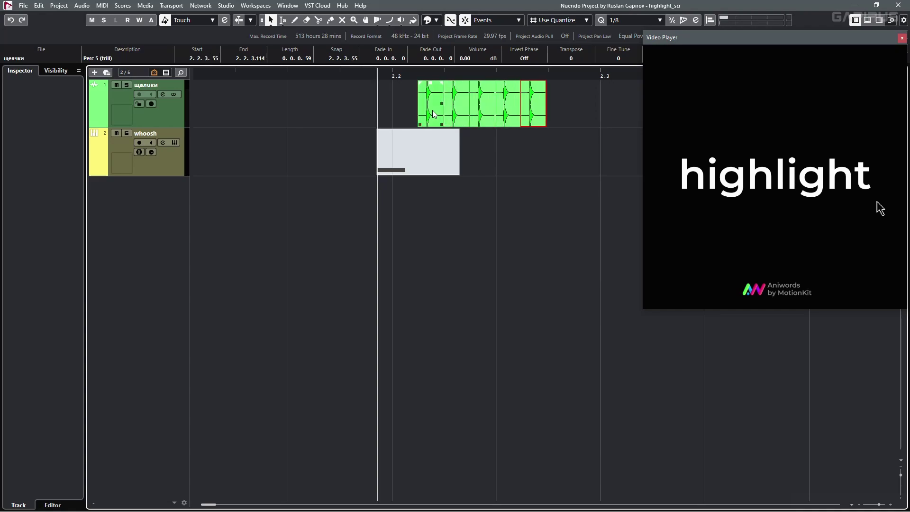
# Apply the Pitch Shift favourite as offline processing to the щелчки click event, using a rising pitch envelope with Range 12.
pyautogui.press('F7')
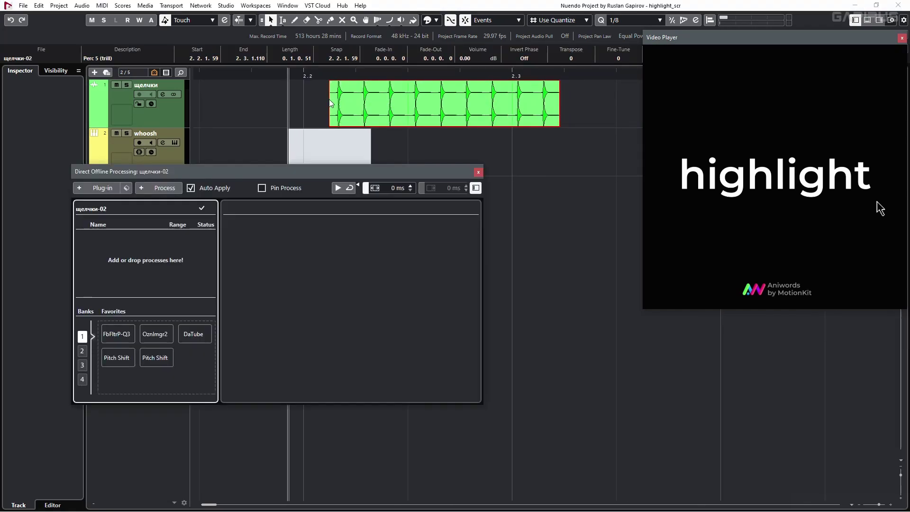
pyautogui.click(119, 358)
pyautogui.scroll(8, 452, 387)
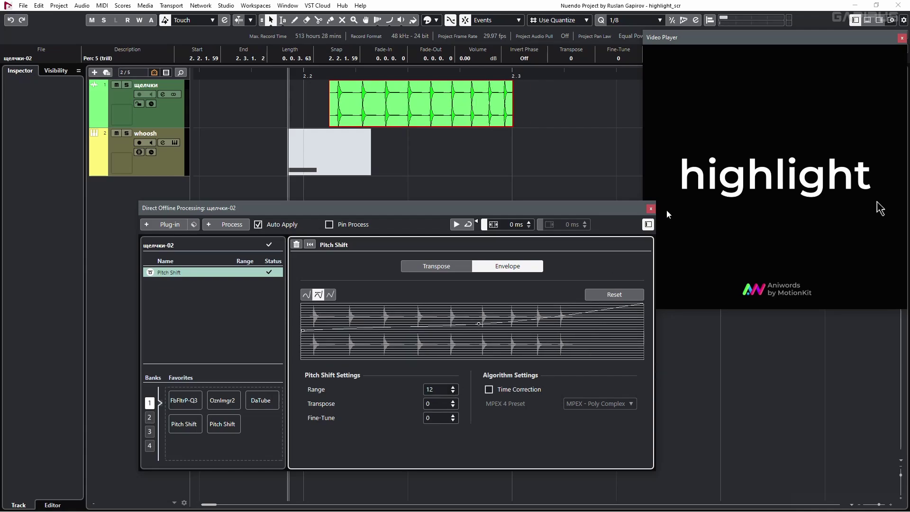
pyautogui.click(651, 209)
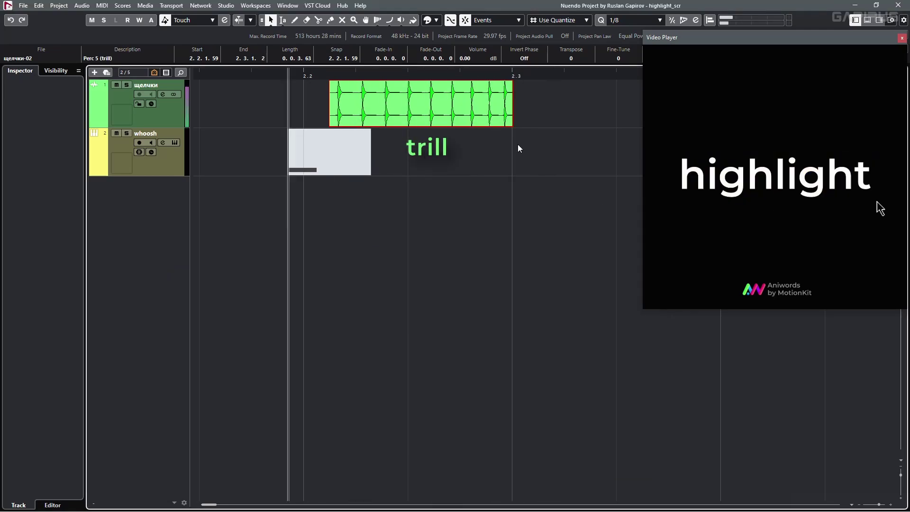
# Time-stretch the щелчки trill event shorter, to a length of about 0.0.2.112 ending near 2.2.4.51.
pyautogui.press('1')
pyautogui.press('1')
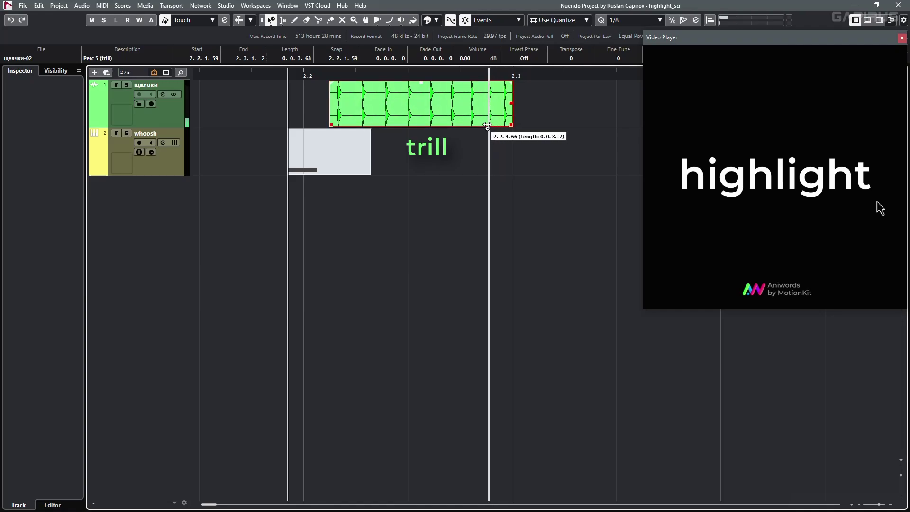
pyautogui.moveTo(488, 126); pyautogui.dragTo(481, 126)
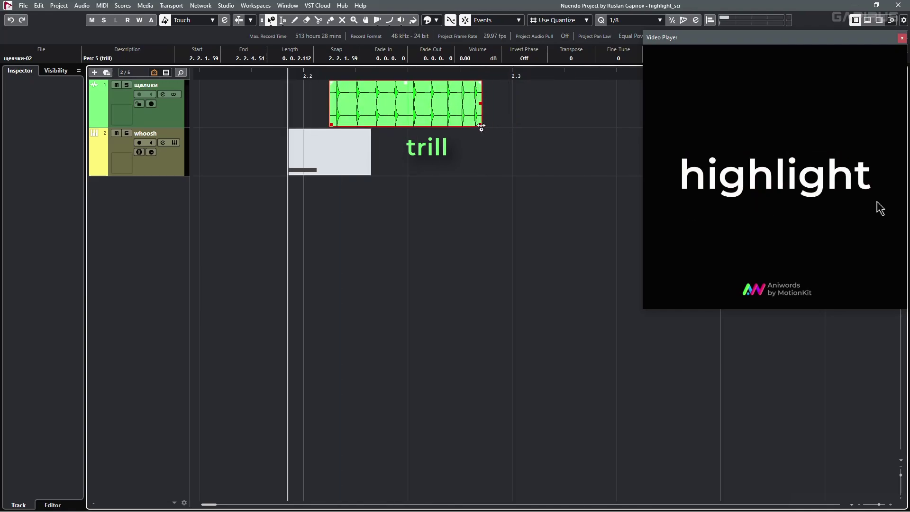
# Unmute the whoosh part and show the whoosh track's WHOOSH FX instrument window with the parts uncovered for playback.
pyautogui.press('7')
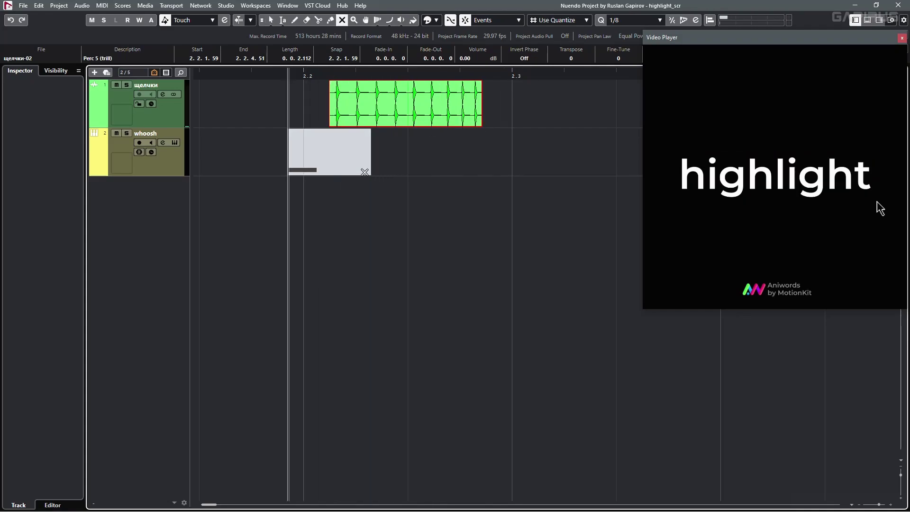
pyautogui.click(363, 170)
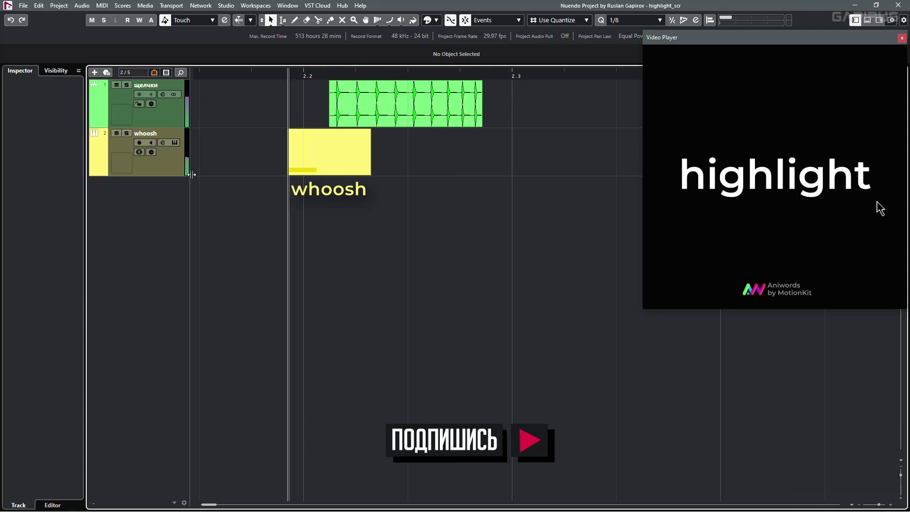
pyautogui.click(169, 169)
pyautogui.press('Return')
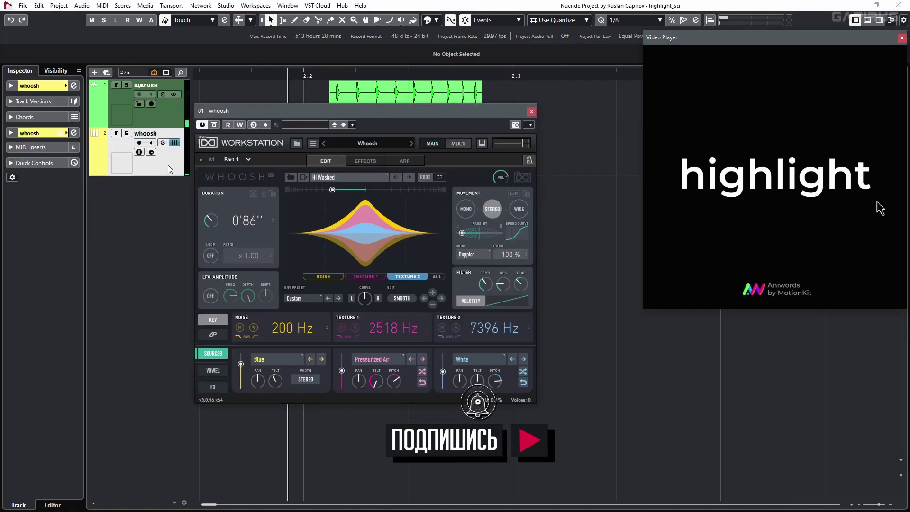
pyautogui.moveTo(352, 115); pyautogui.dragTo(392, 192)
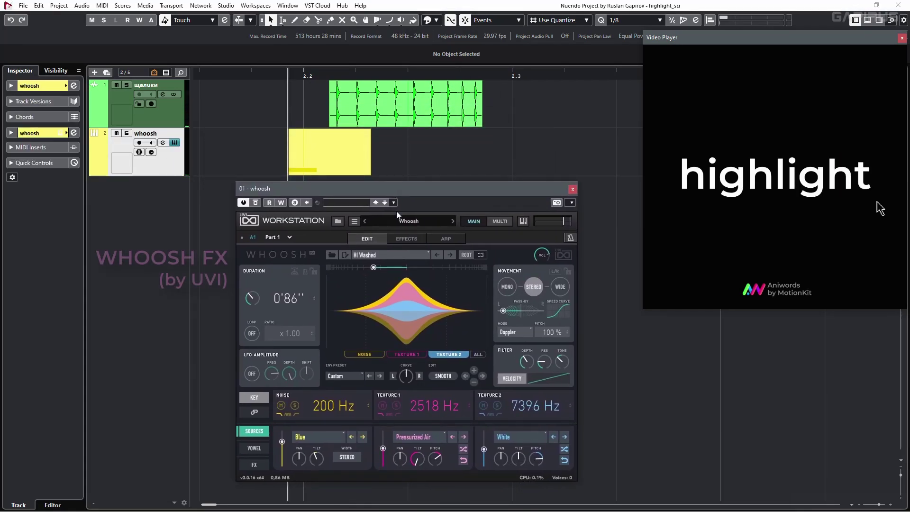
pyautogui.press('space')
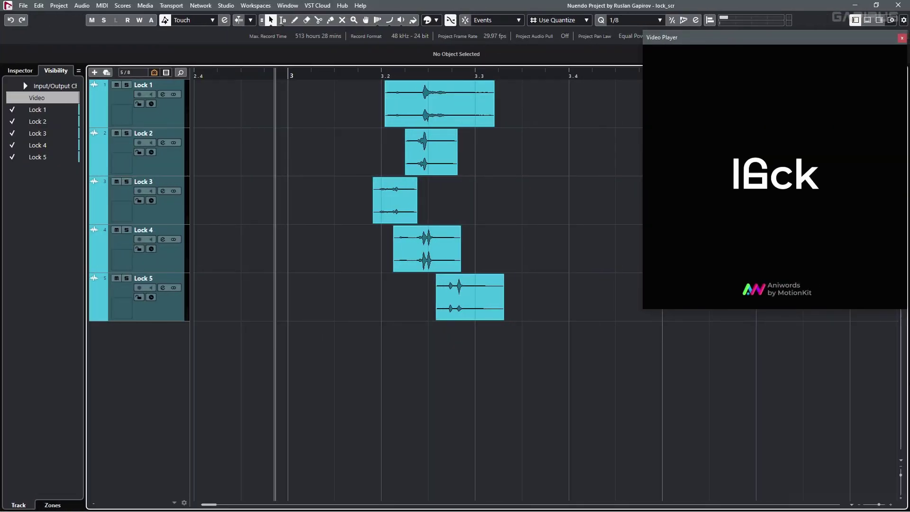
# Play back the five layered Lock tracks against the video in the lock project.
pyautogui.press('space')
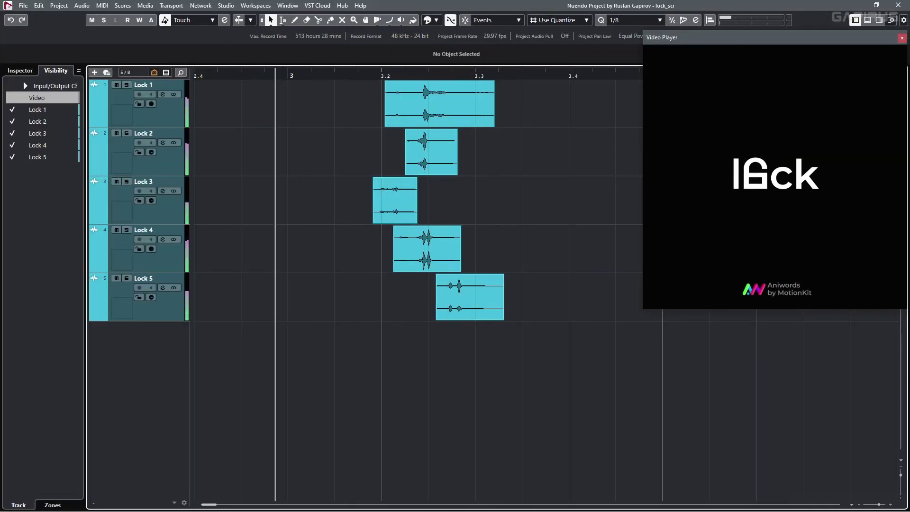
pyautogui.press('space')
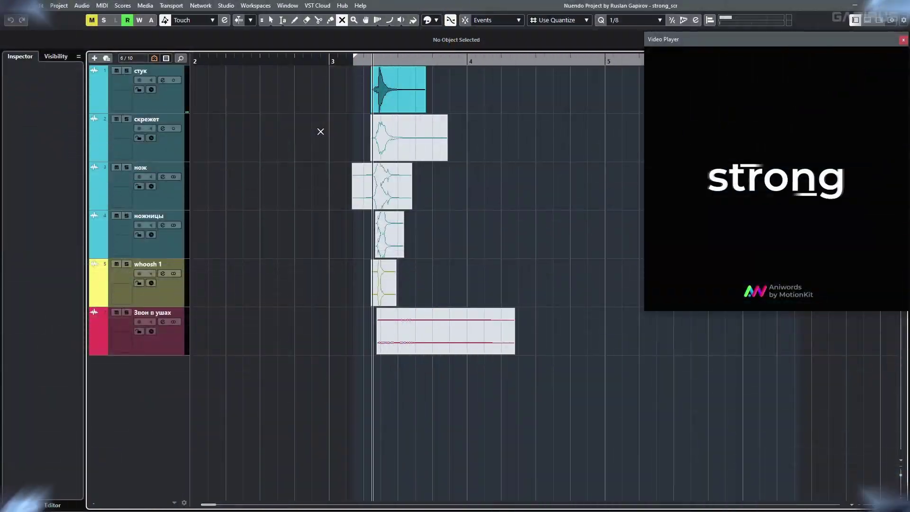
# Unmute the скрежет, нож and ножницы events one by one while the strong project plays.
pyautogui.press('Down')
pyautogui.press('Down')
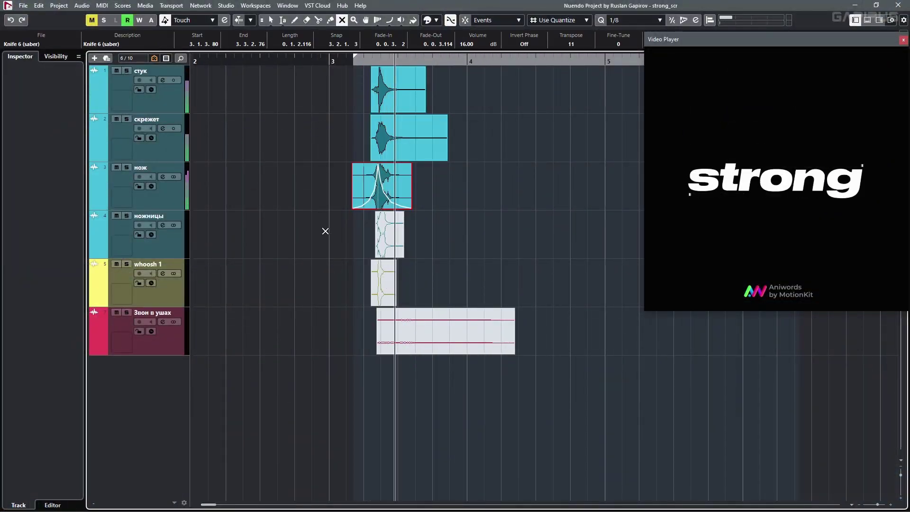
pyautogui.press('Down')
pyautogui.click(344, 240)
pyautogui.press('Down')
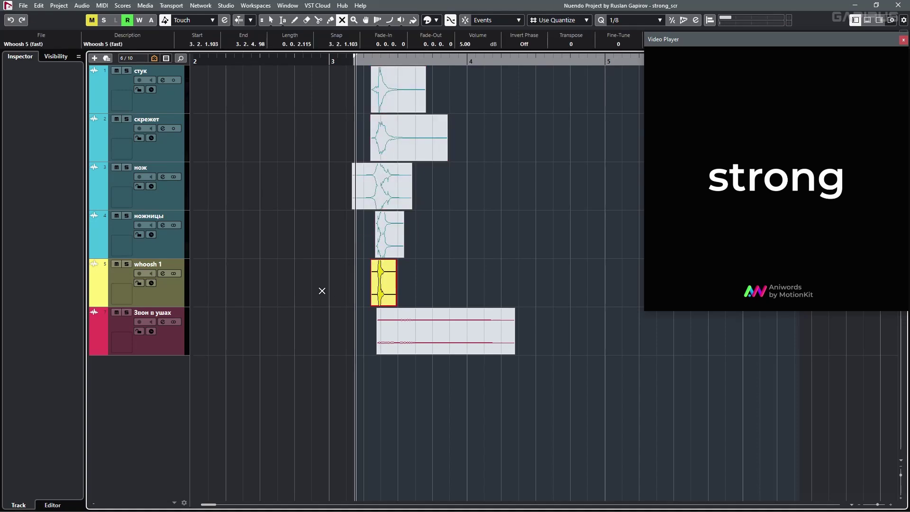
# Audition the whoosh 1 and Звон в ушах events on their own, then unmute every layer and play them together.
pyautogui.press('space')
pyautogui.press('space')
pyautogui.click(375, 383)
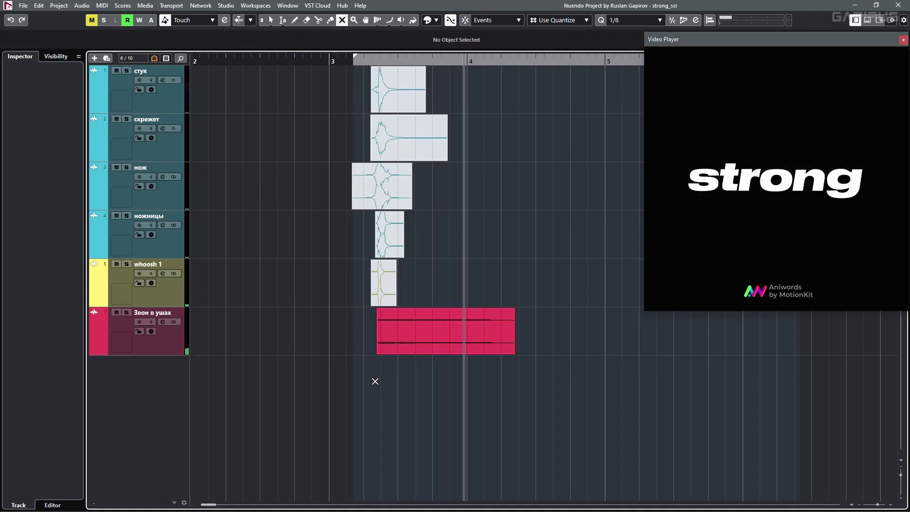
pyautogui.press('space')
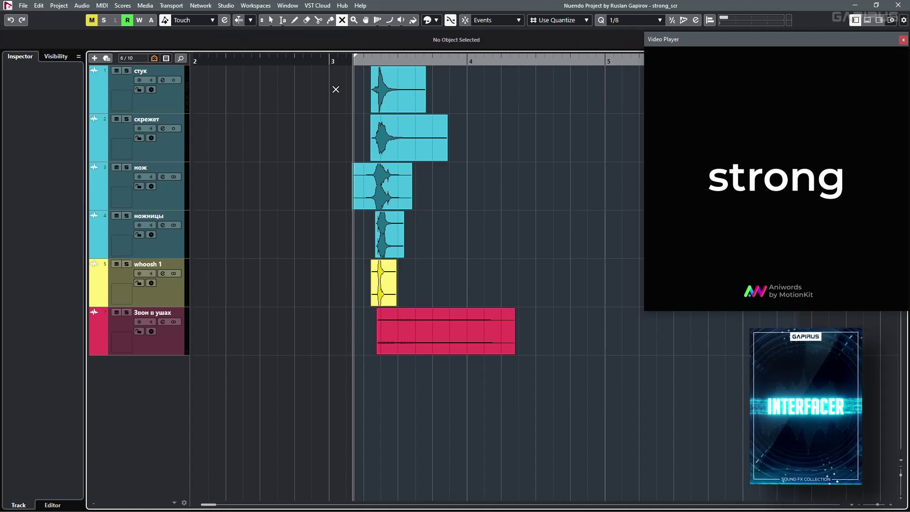
pyautogui.press('space')
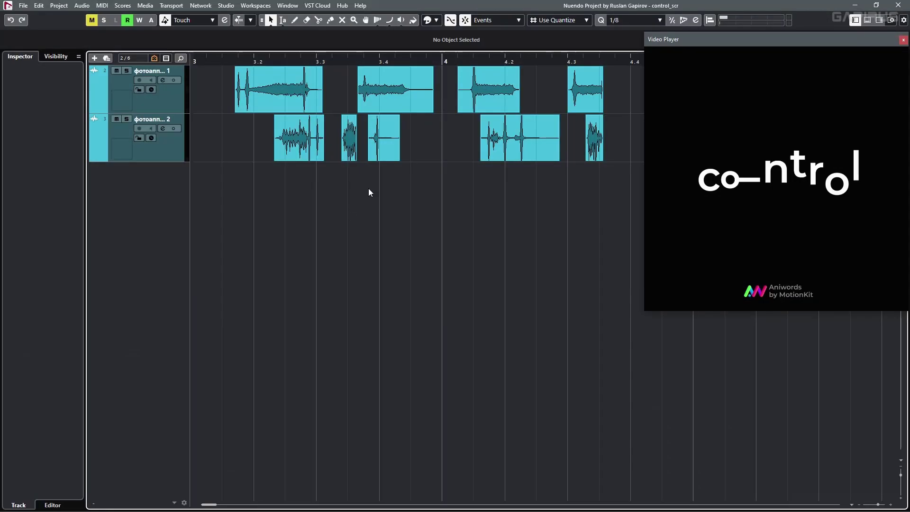
# Play back the two camera-sound tracks against the video in the control project.
pyautogui.press('space')
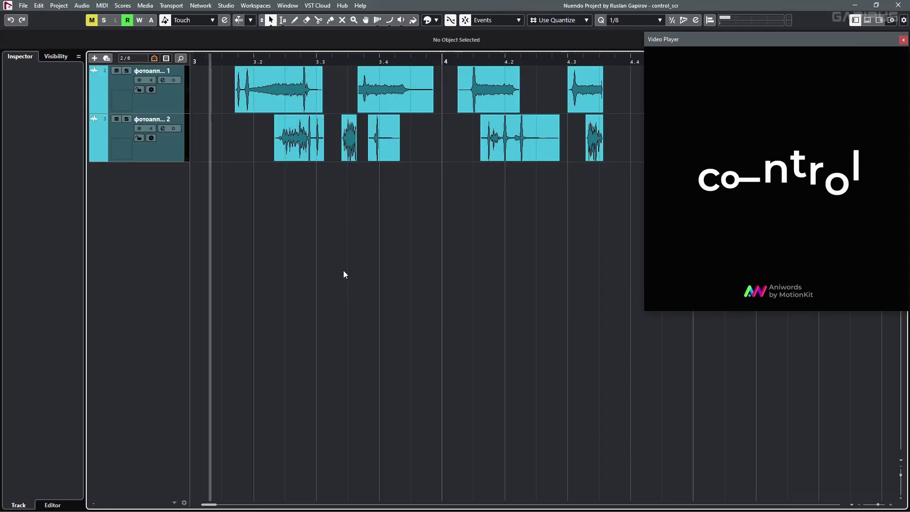
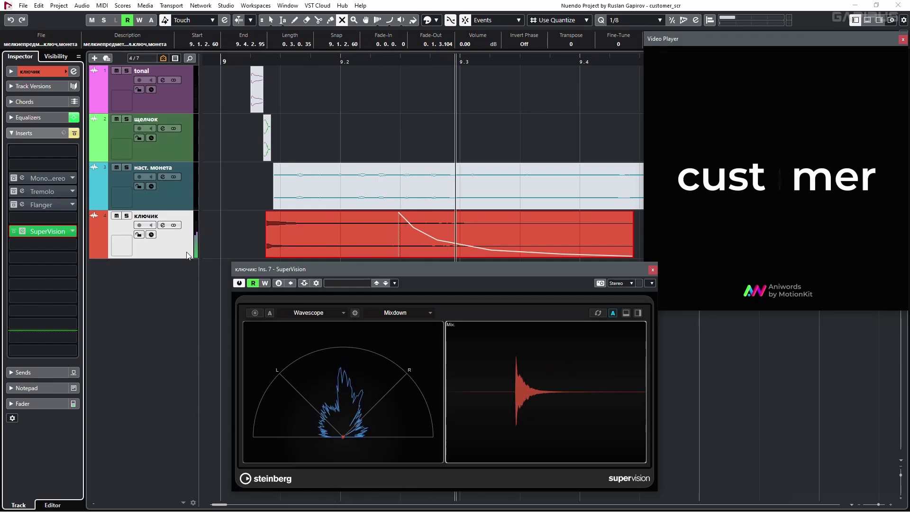
# Enable the mono-to-stereo, Tremolo and Flanger inserts on the ключик track one after another during playback, then toggle the bypass of all its inserts.
pyautogui.click(13, 180)
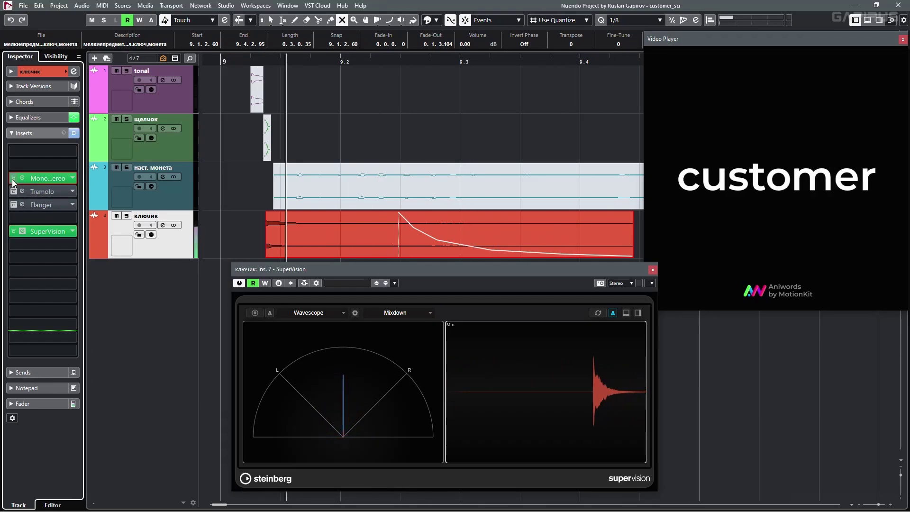
pyautogui.click(14, 191)
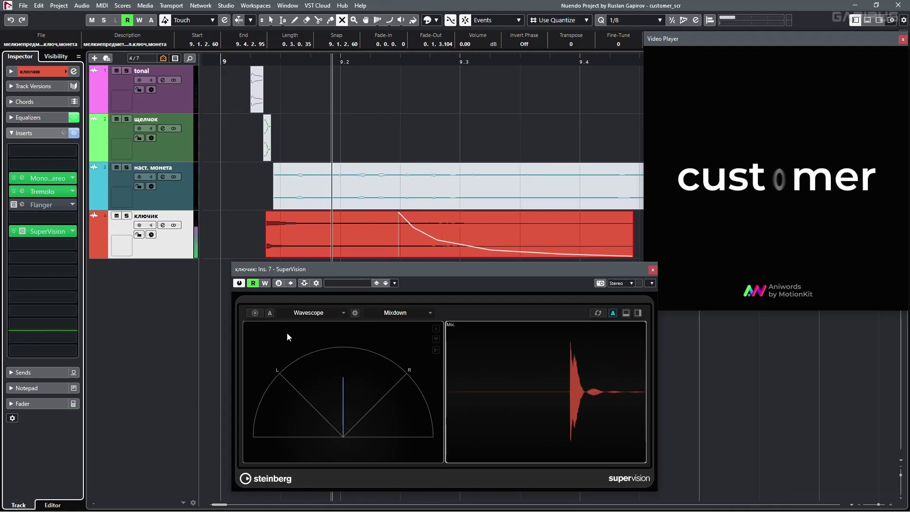
pyautogui.click(14, 205)
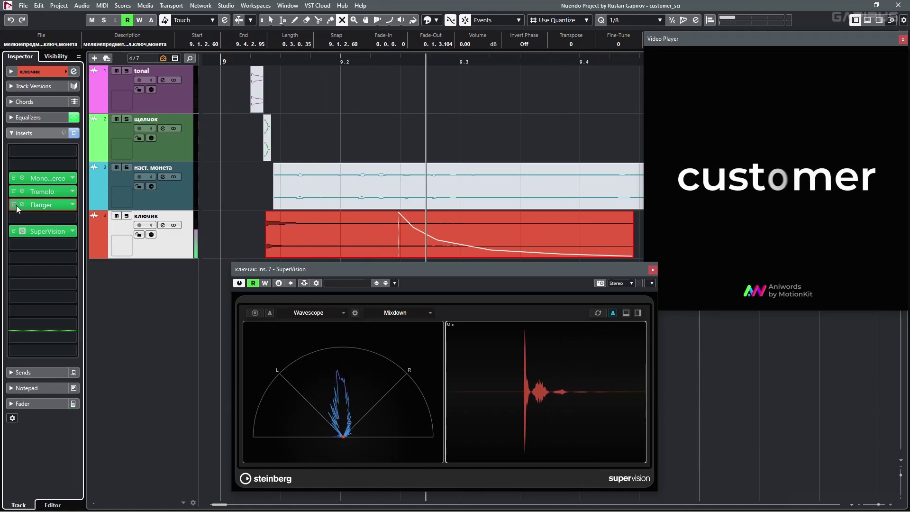
pyautogui.click(70, 135)
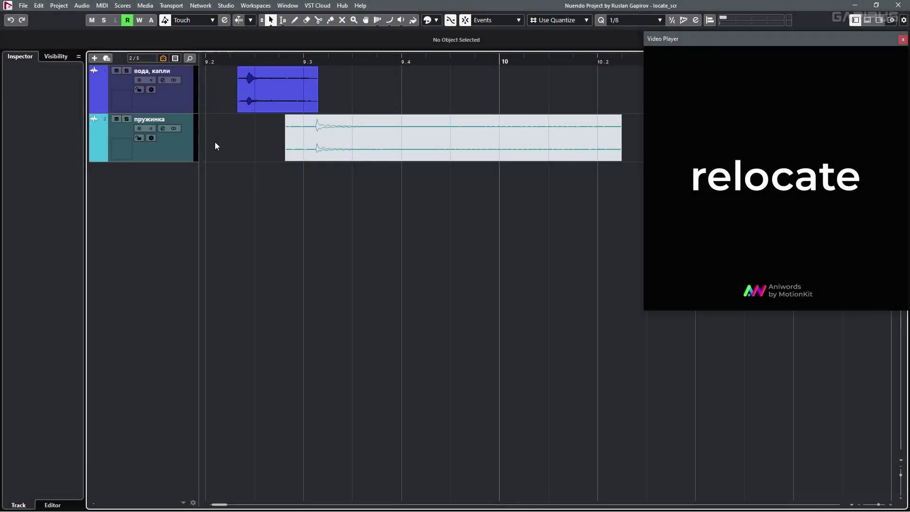
# Audition the вода, капли track with its Flanger insert open, then mute its event and unmute the пружинка event.
pyautogui.click(224, 99)
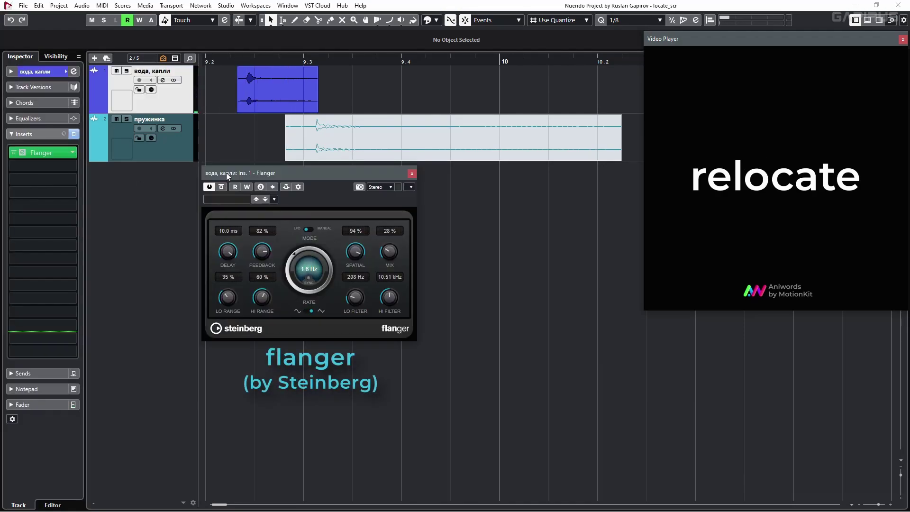
pyautogui.press('space')
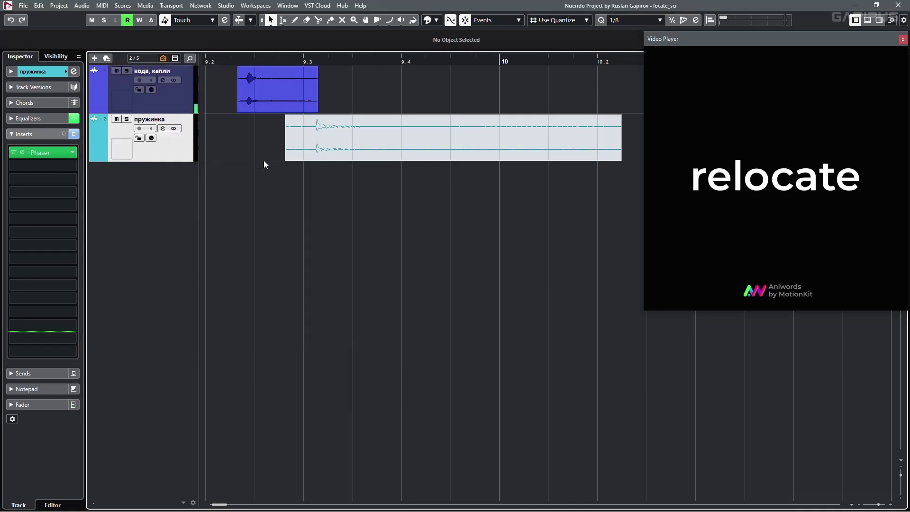
pyautogui.rightClick(346, 187)
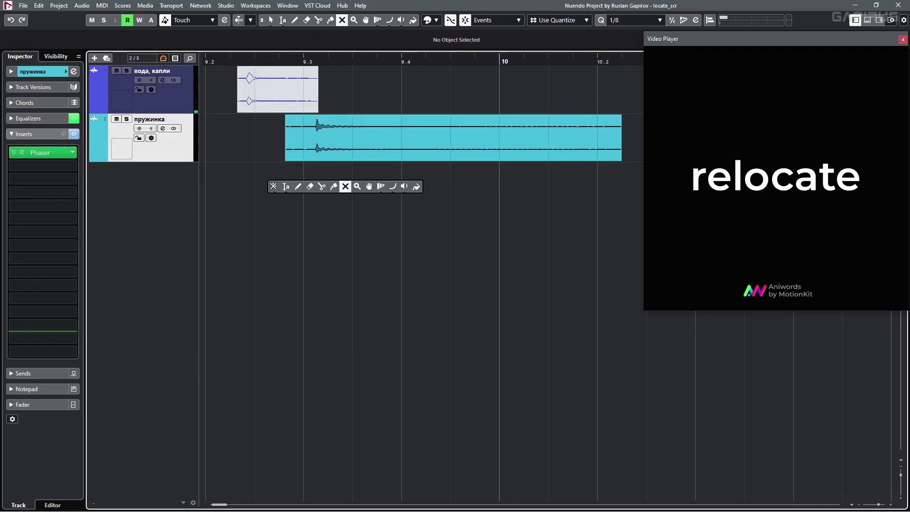
pyautogui.click(273, 186)
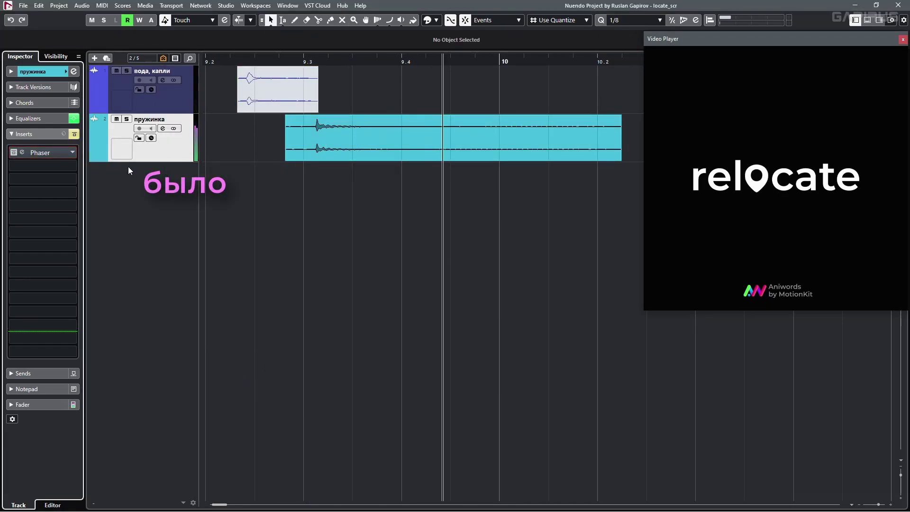
# Compare playback of the пружинка track with its Phaser insert bypassed and active, then close the Phaser window.
pyautogui.click(14, 152)
pyautogui.click(22, 152)
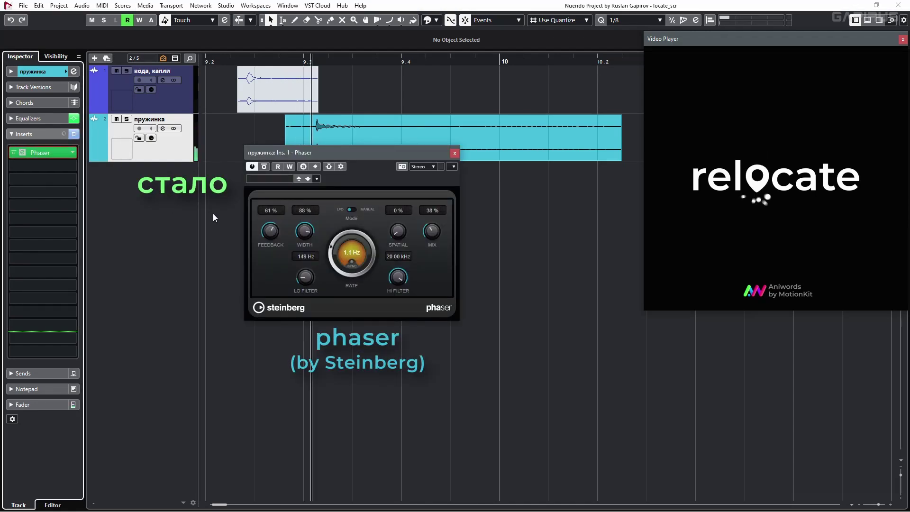
pyautogui.press('space')
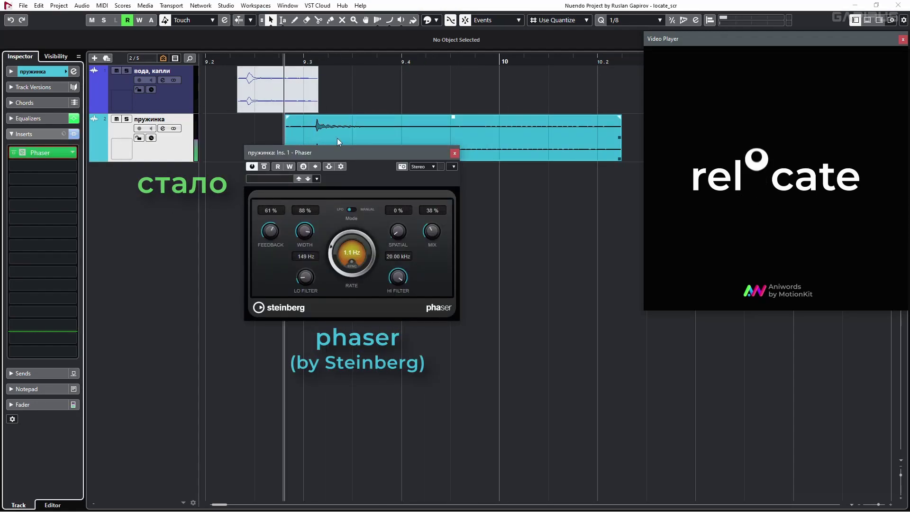
pyautogui.click(454, 153)
pyautogui.press('space')
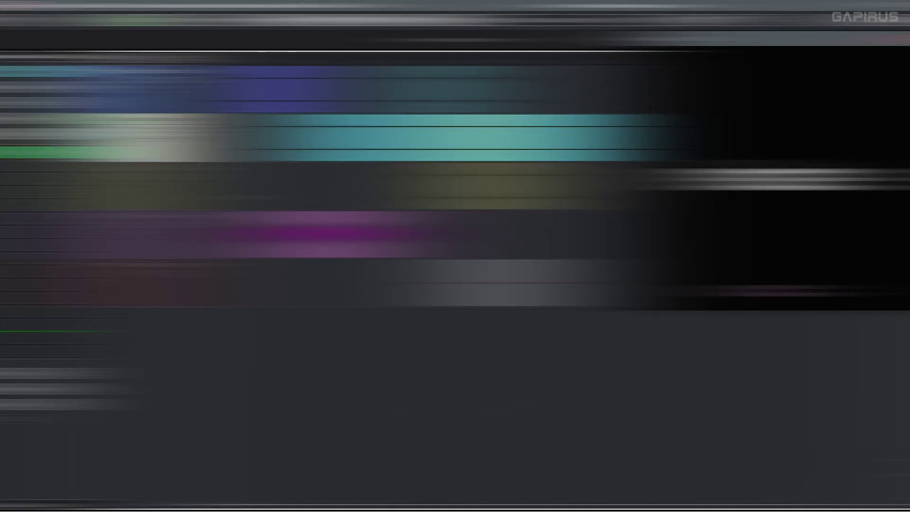
# Play the knife project's layers together, then isolate the knife event and move playback to just before it.
pyautogui.press('space')
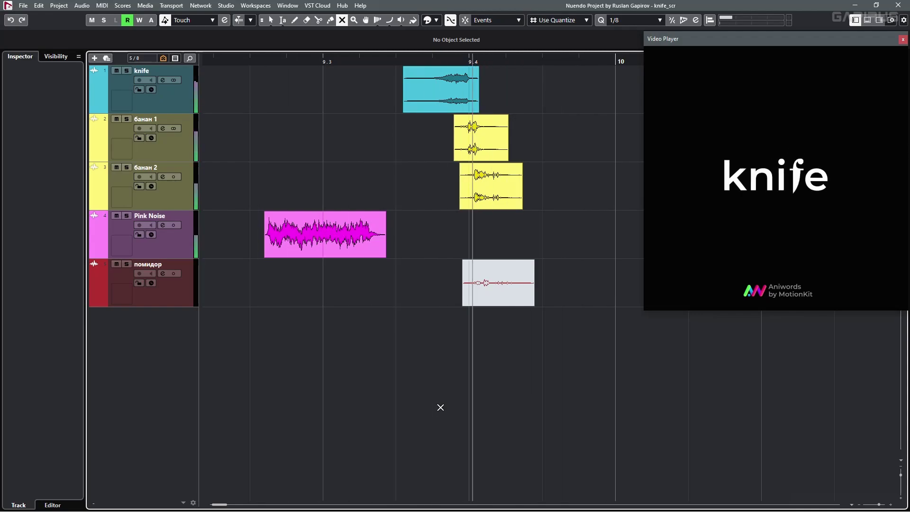
pyautogui.press('space')
pyautogui.click(544, 319)
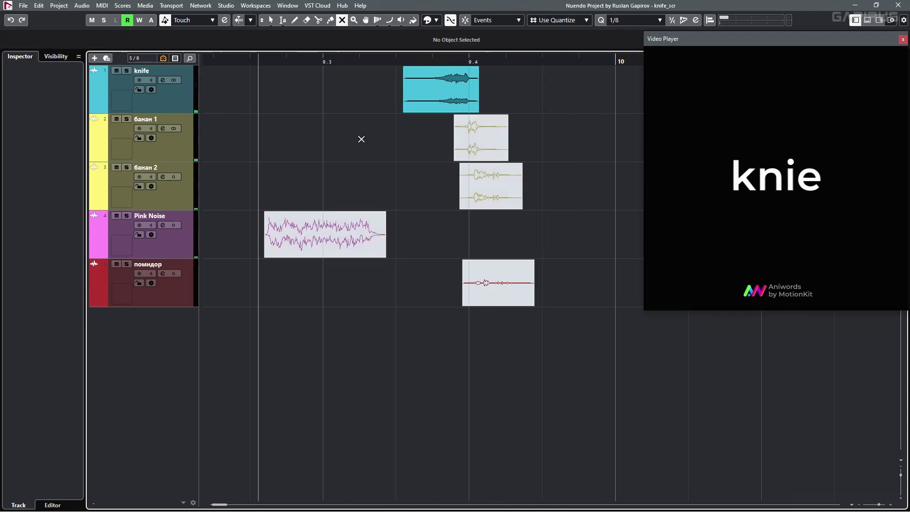
pyautogui.click(399, 58)
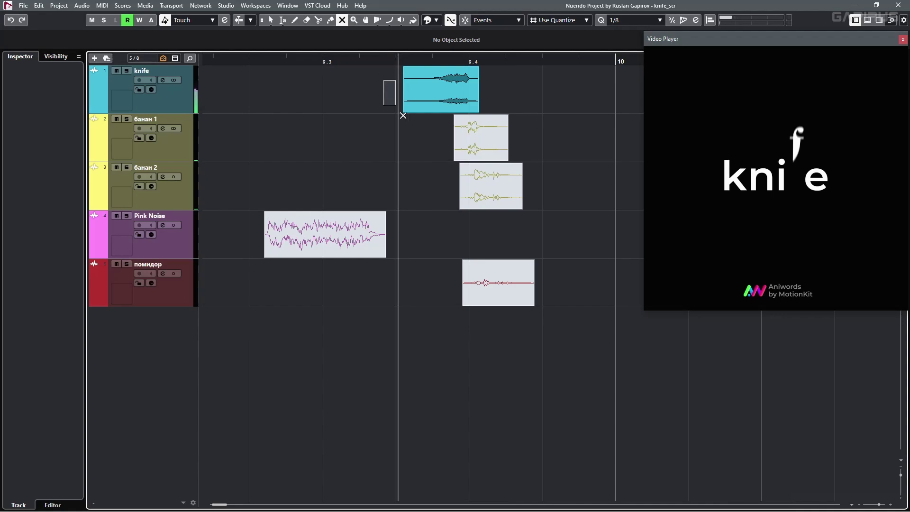
# Mute the knife event and unmute the банан 1 and банан 2 events, play them, then mute both again.
pyautogui.moveTo(403, 115); pyautogui.dragTo(555, 195)
pyautogui.press('space')
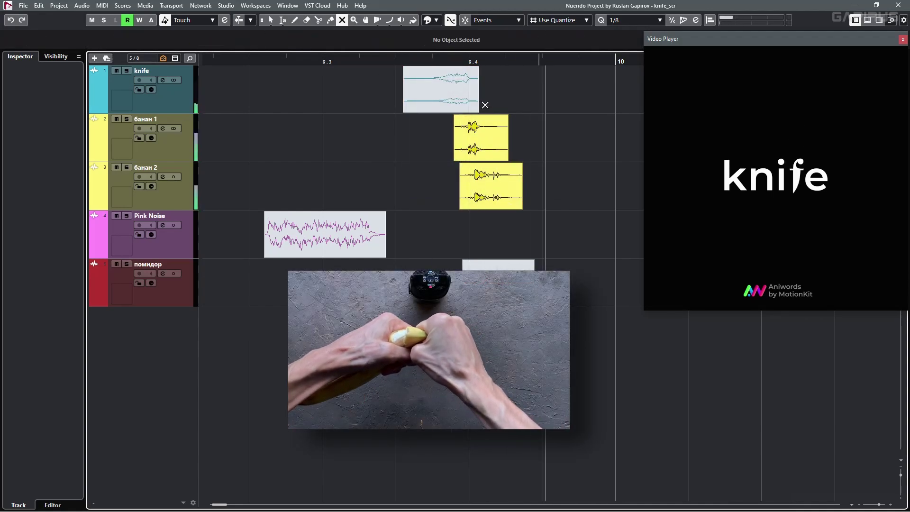
pyautogui.press('space')
pyautogui.press('space')
pyautogui.press('space')
pyautogui.click(433, 201)
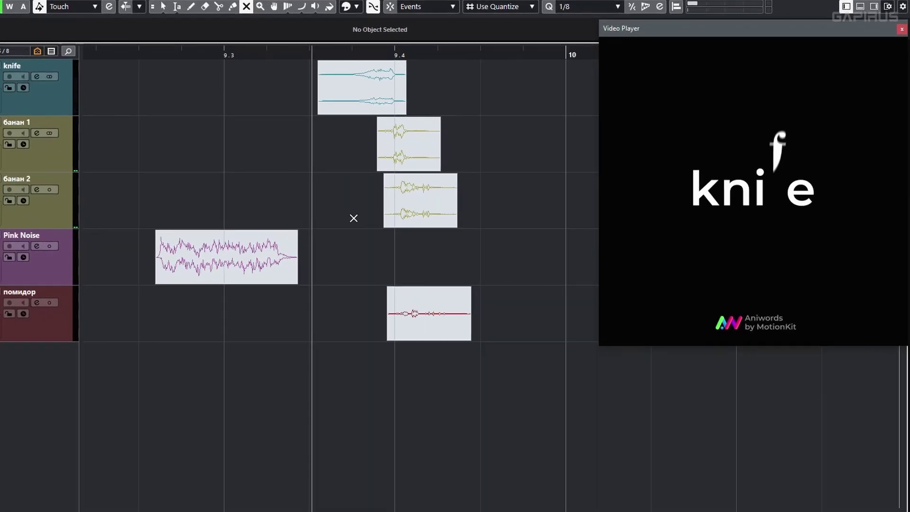
# Unmute the Pink Noise event, play it, and show the Pink Noise track's inserts.
pyautogui.press('space')
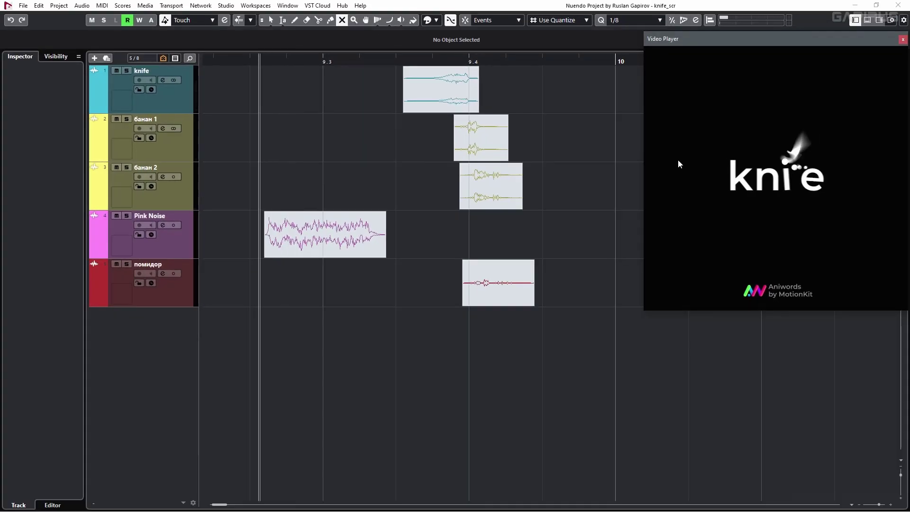
pyautogui.click(337, 244)
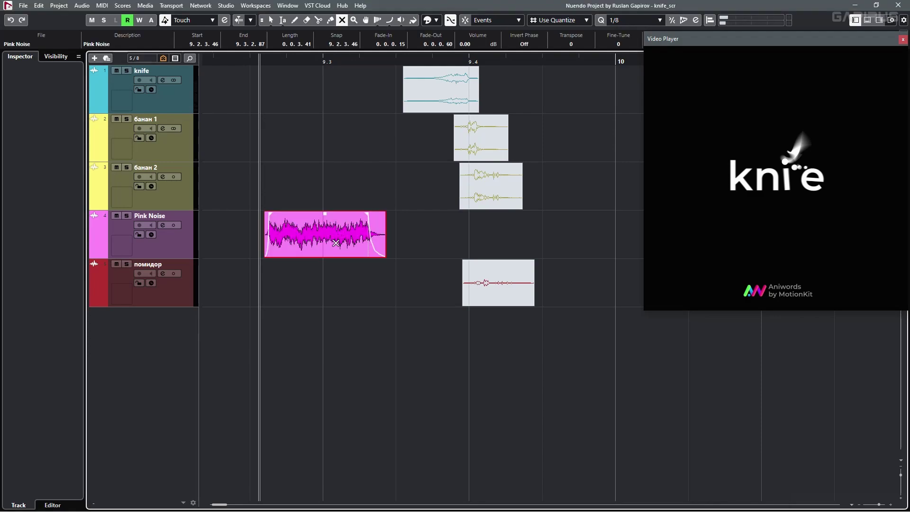
pyautogui.click(268, 268)
pyautogui.click(167, 247)
pyautogui.click(74, 135)
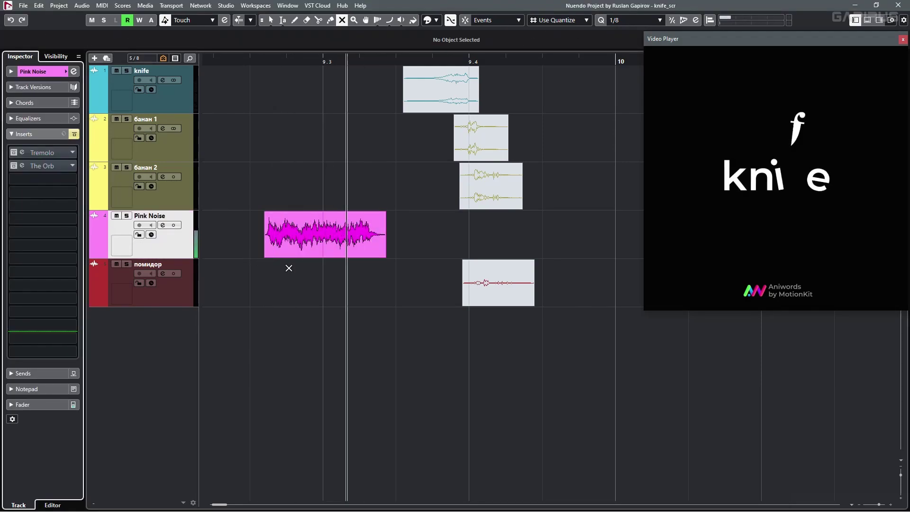
# Activate the Tremolo and The Orb inserts on the Pink Noise track, view The Orb's settings, then close its window.
pyautogui.click(25, 153)
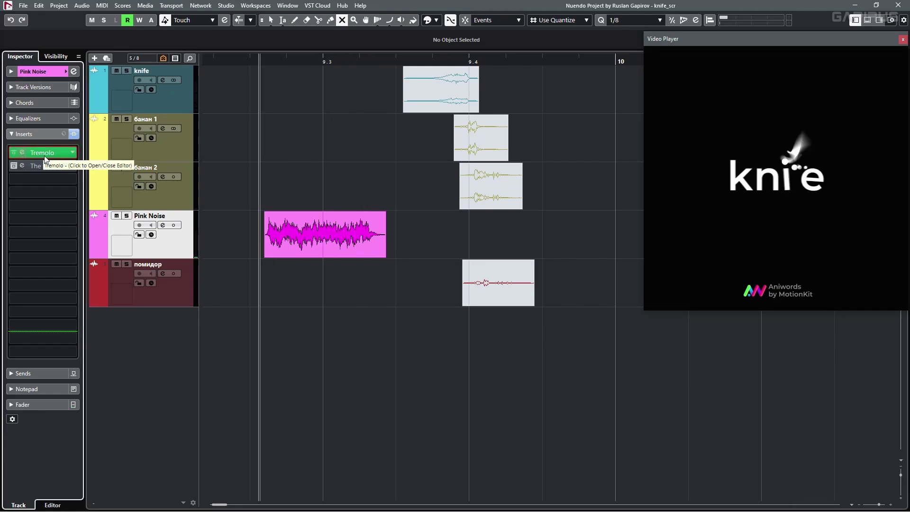
pyautogui.click(42, 168)
pyautogui.moveTo(263, 143); pyautogui.dragTo(404, 157)
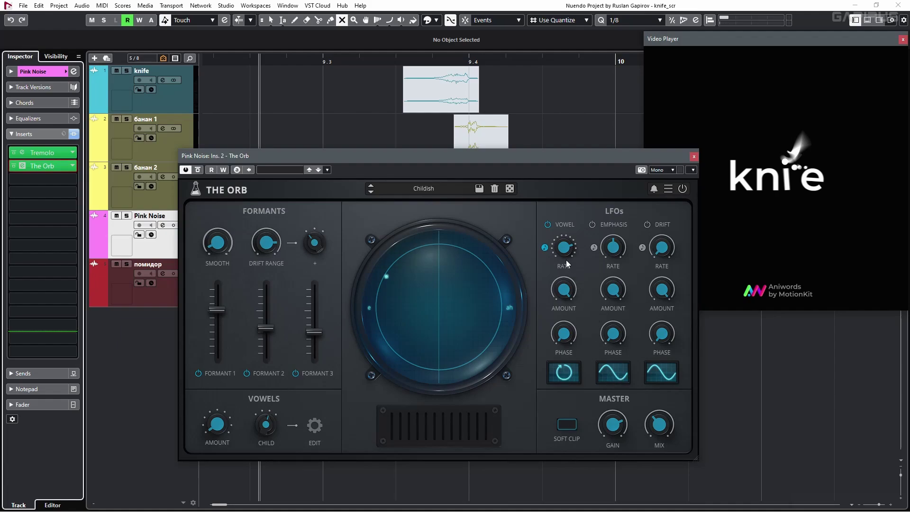
pyautogui.click(695, 156)
# Compare playback of the Pink Noise track with its Tremolo and The Orb inserts bypassed and active.
pyautogui.click(333, 271)
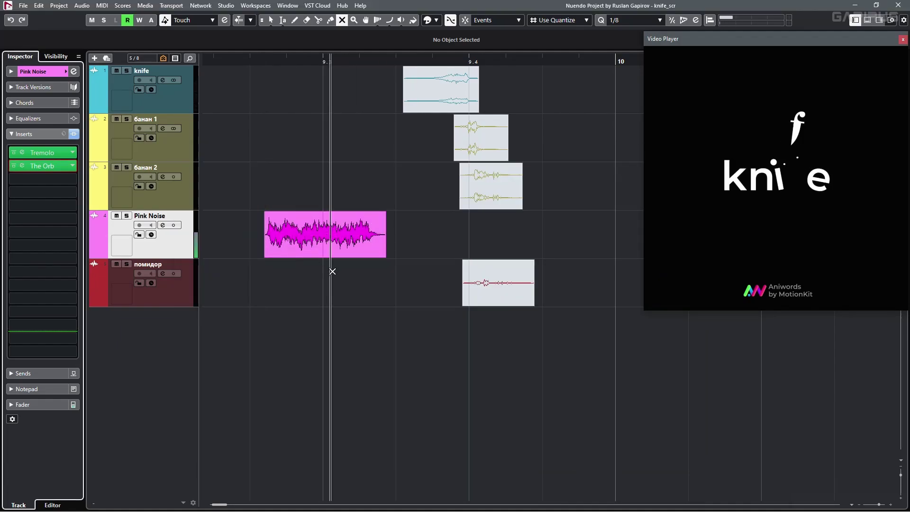
pyautogui.press('space')
pyautogui.press('space')
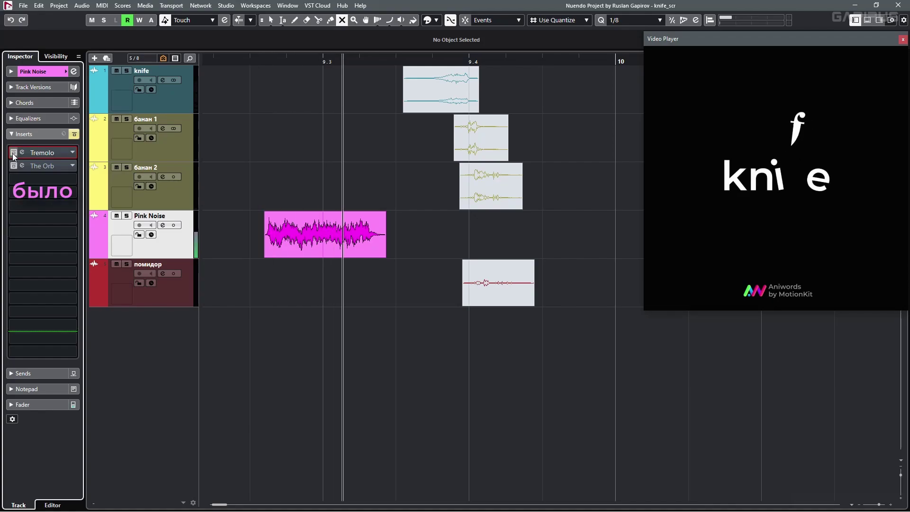
pyautogui.press('space')
pyautogui.press('space')
pyautogui.press('space')
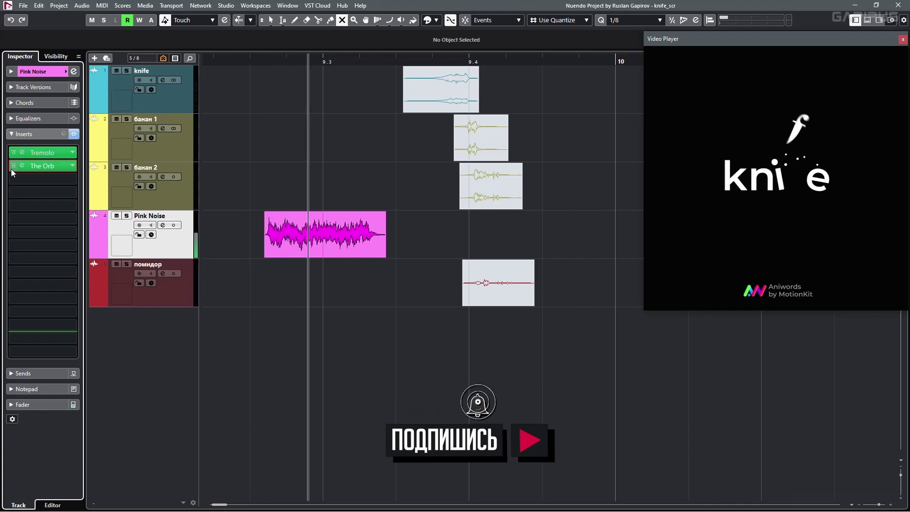
# Unmute the knife, банан 1 and банан 2 events and play them together with the Pink Noise.
pyautogui.moveTo(474, 207); pyautogui.dragTo(364, 111)
pyautogui.press('space')
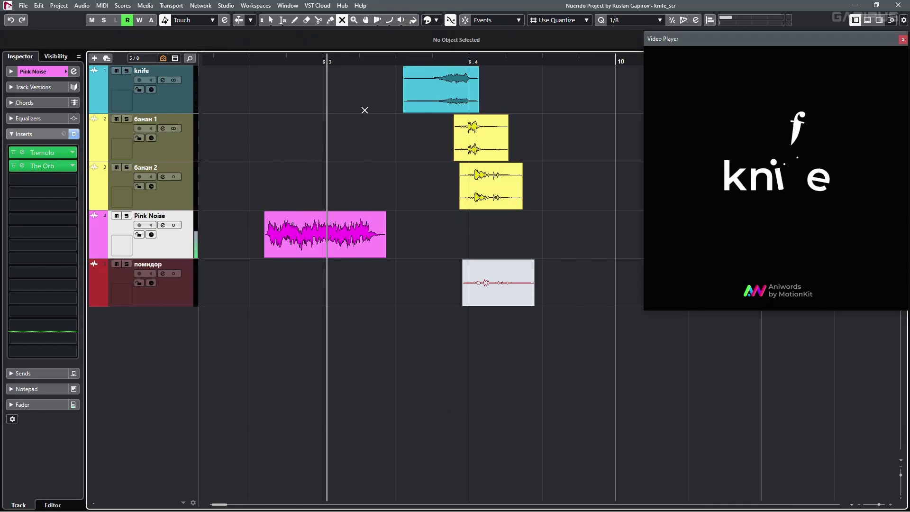
pyautogui.press('space')
pyautogui.press('space')
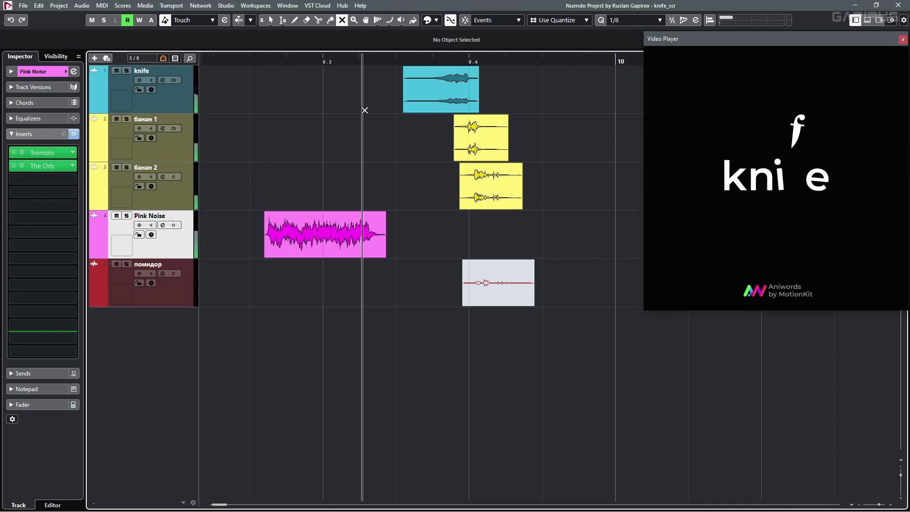
pyautogui.press('space')
# Unmute the помидор event and play all layers of the knife project together.
pyautogui.click(488, 305)
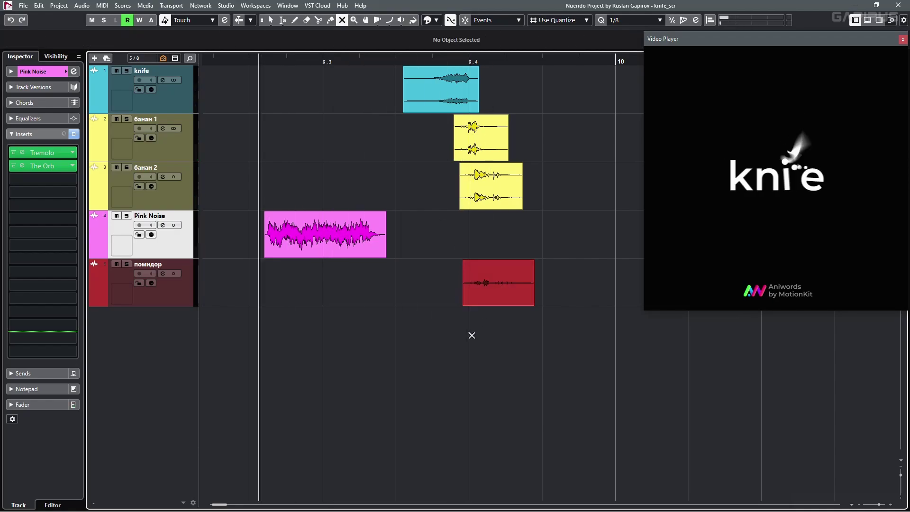
pyautogui.press('space')
pyautogui.press('space')
pyautogui.press('space')
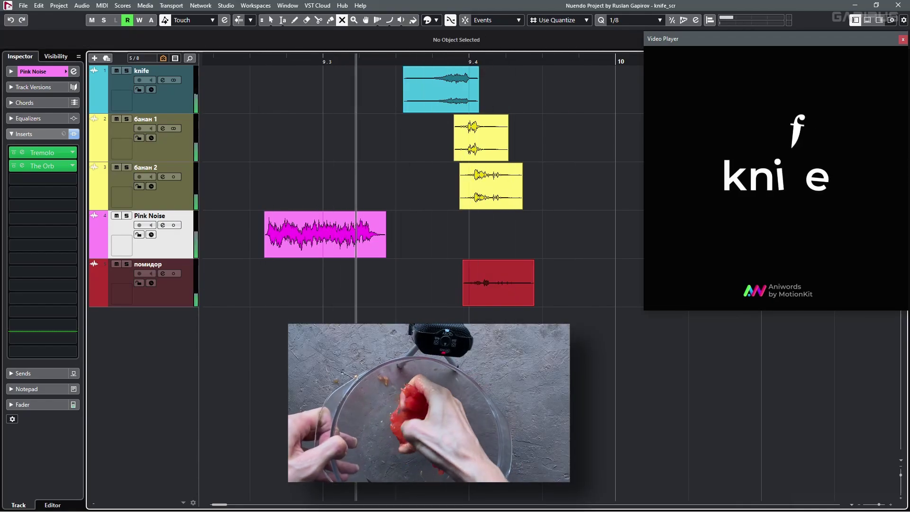
pyautogui.press('space')
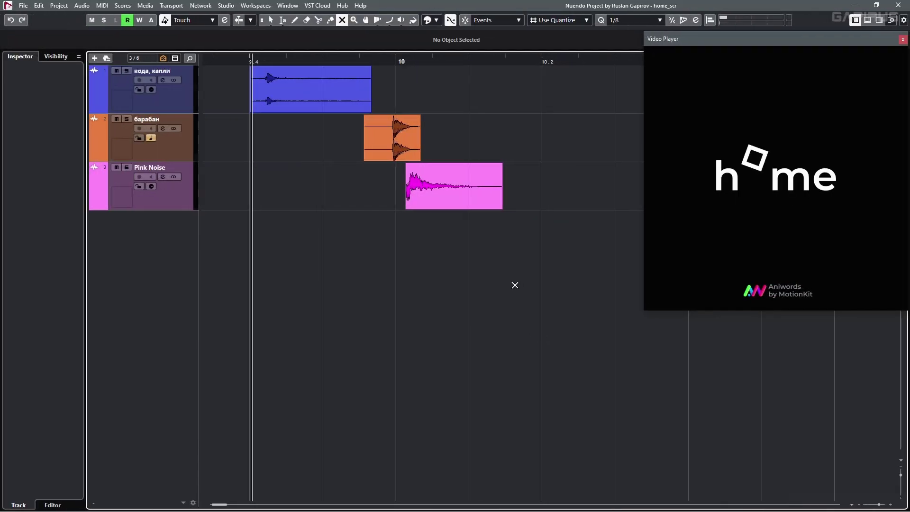
# Compare playback of the home project with the Pink Noise event muted and unmuted.
pyautogui.press('space')
pyautogui.press('space')
pyautogui.click(468, 197)
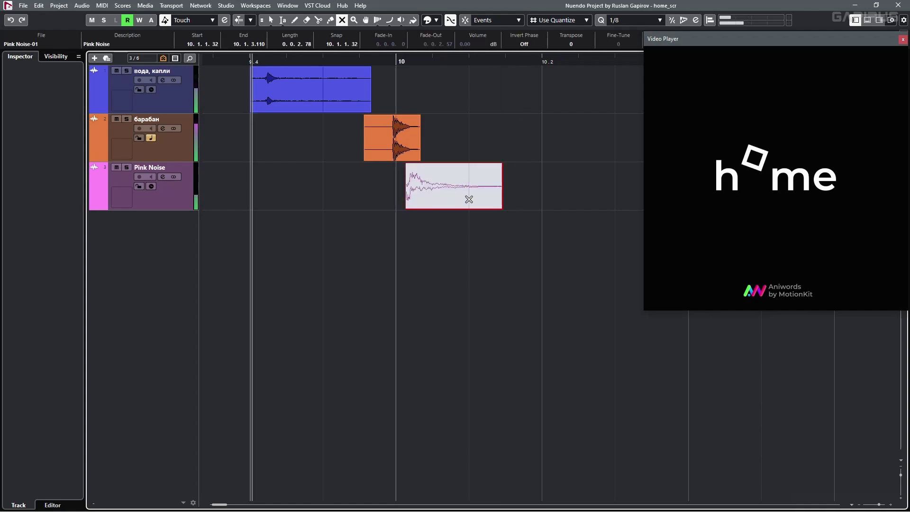
pyautogui.press('space')
pyautogui.press('space')
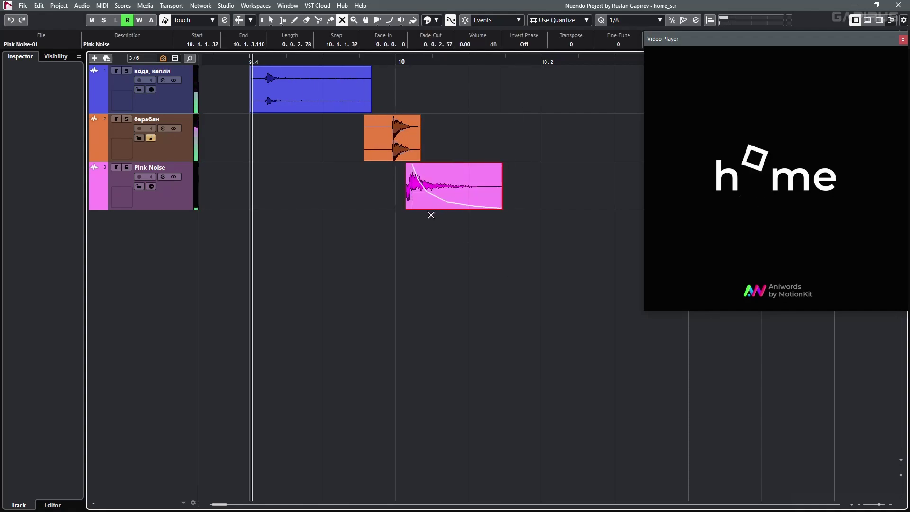
# Examine the Pink Noise event's fade-out curve and the track's Verberate Basic 2 insert, then close the plug-in window.
pyautogui.scroll(6, 426, 211)
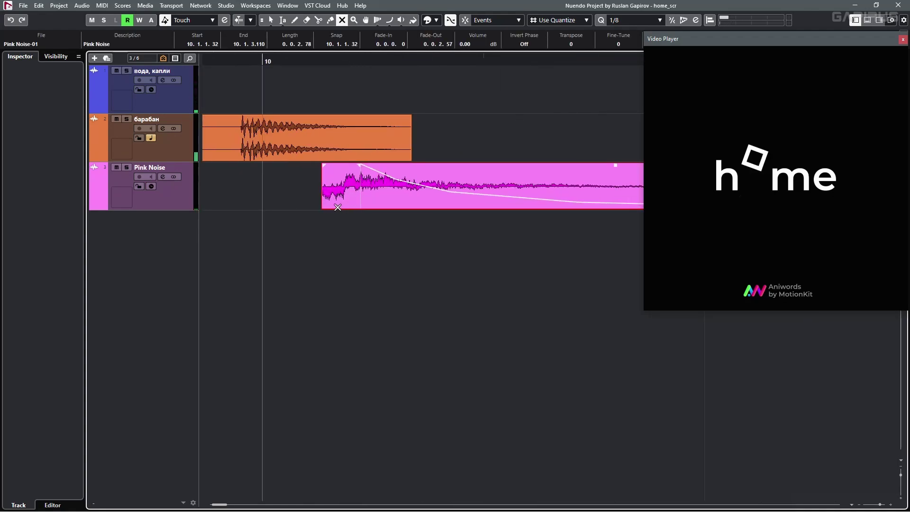
pyautogui.hscroll(3, 362, 236)
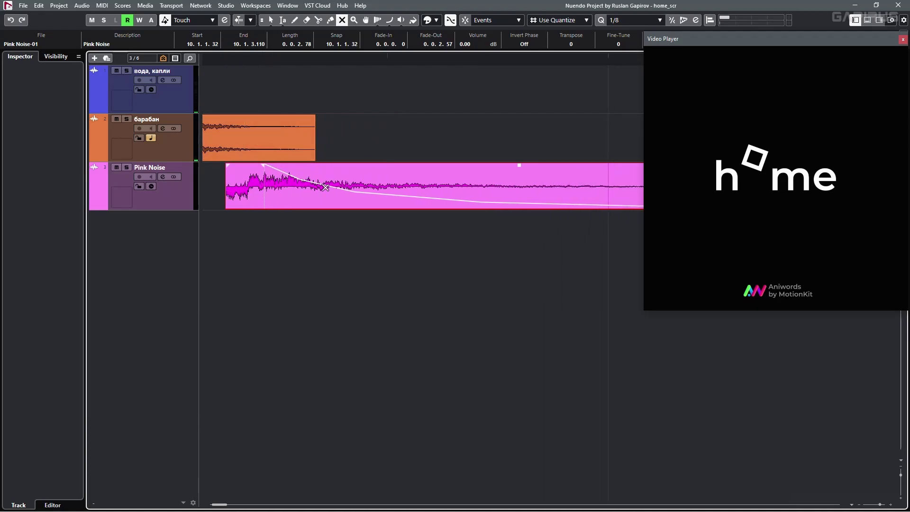
pyautogui.scroll(-6, 357, 232)
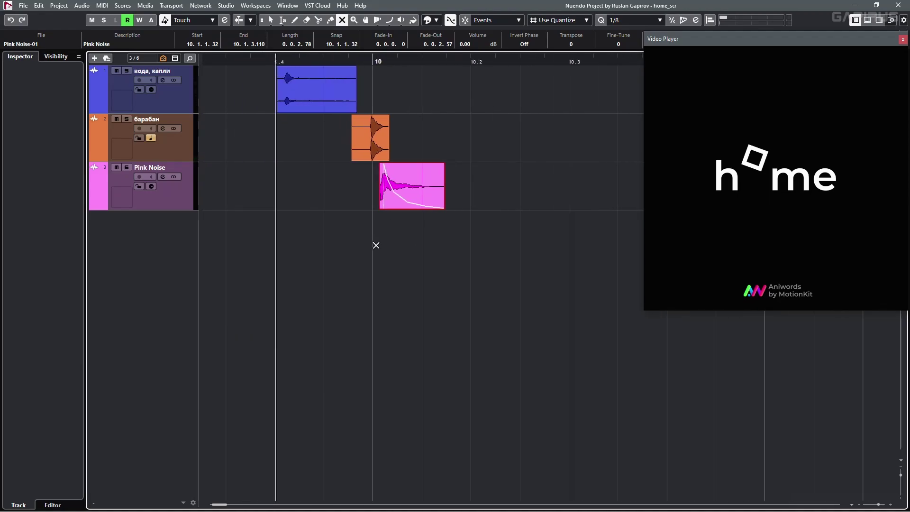
pyautogui.click(161, 207)
pyautogui.click(51, 153)
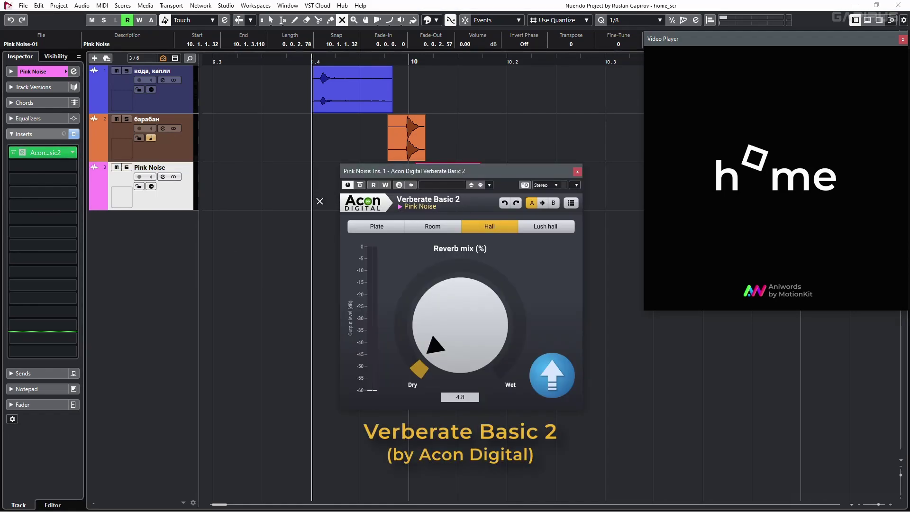
pyautogui.click(577, 172)
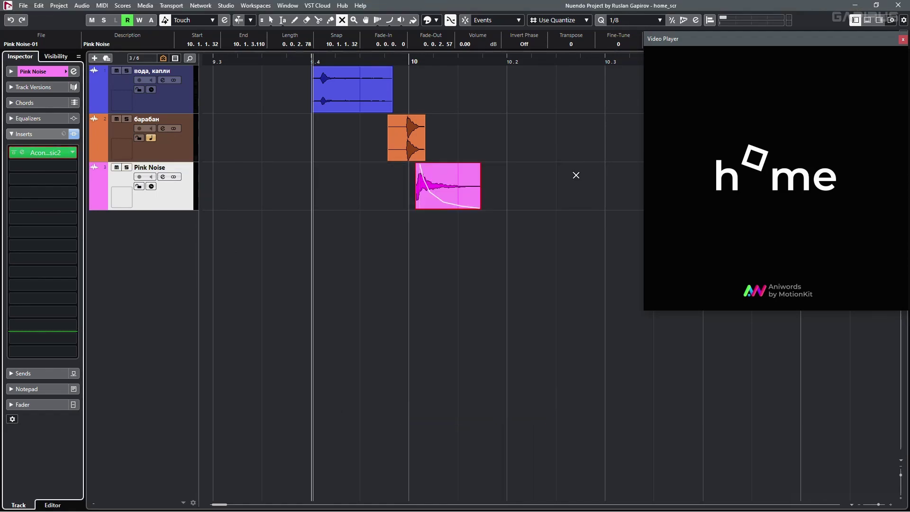
# Show the Flanger insert on the вода, капли track and play the home project's layers together.
pyautogui.click(194, 109)
pyautogui.press('space')
pyautogui.press('space')
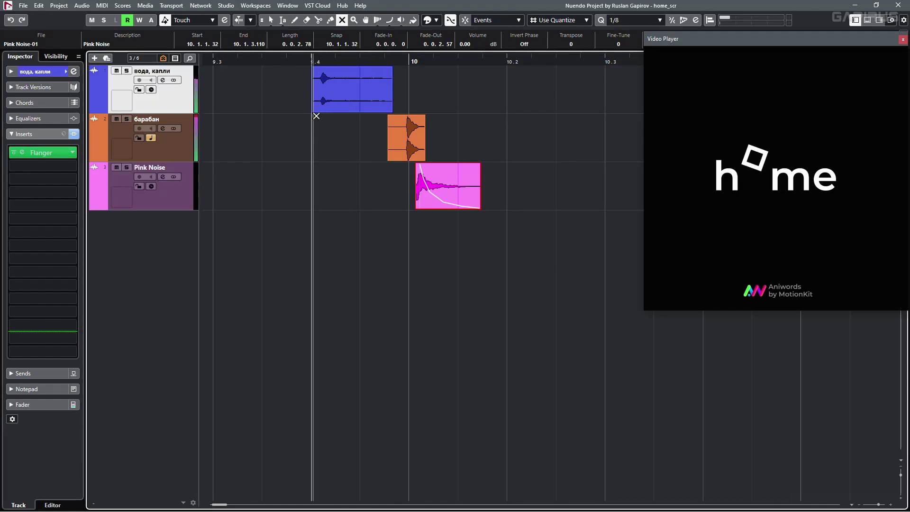
pyautogui.press('space')
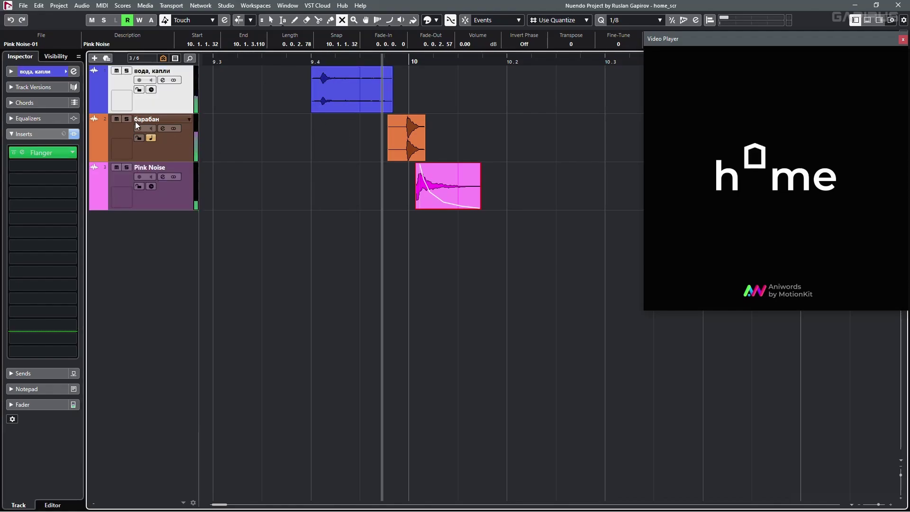
pyautogui.press('space')
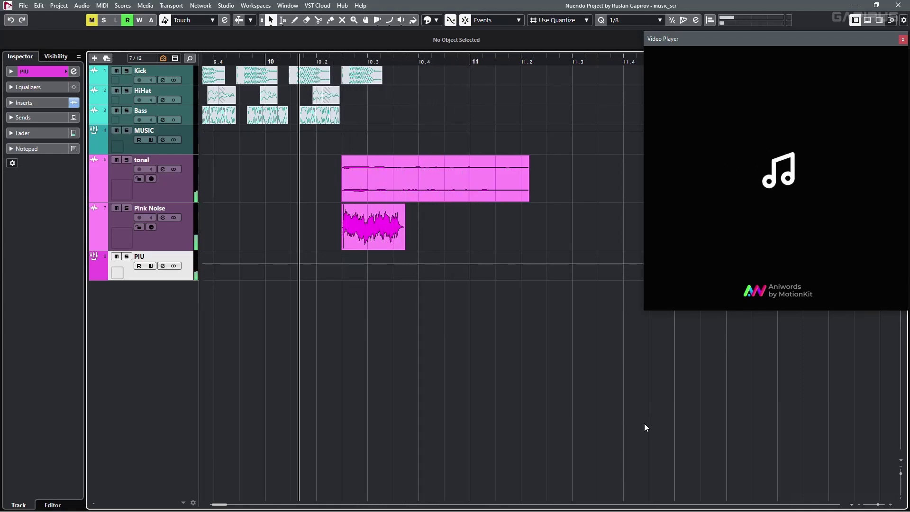
# Play the music project's tonal and Pink Noise events in isolation from just before their start, then leave both unmuted.
pyautogui.press('7')
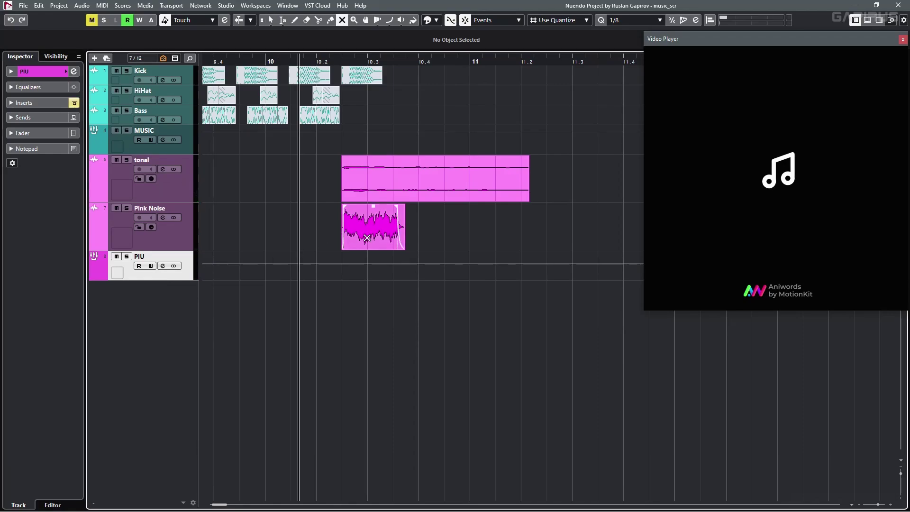
pyautogui.click(374, 227)
pyautogui.click(337, 62)
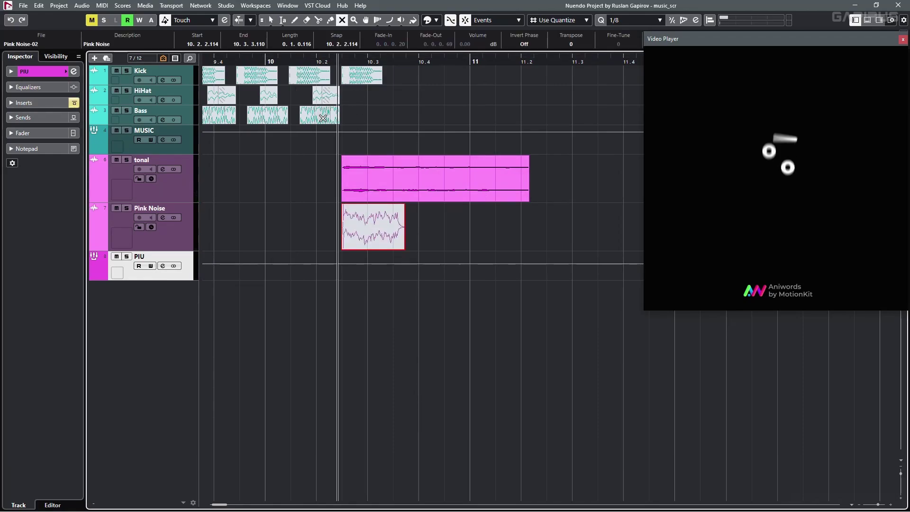
pyautogui.press('space')
pyautogui.click(336, 62)
pyautogui.moveTo(344, 154); pyautogui.dragTo(309, 228)
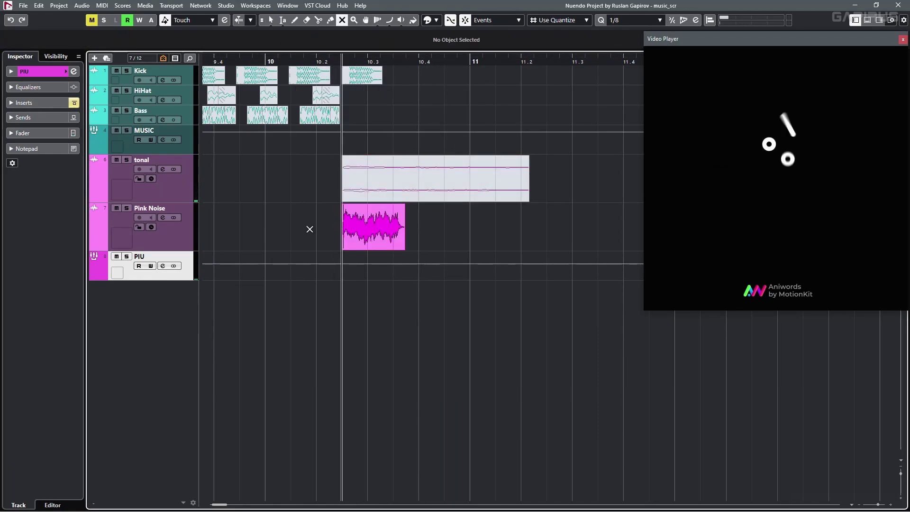
pyautogui.moveTo(344, 161); pyautogui.dragTo(327, 189)
pyautogui.click(327, 189)
# Open Rift Filter Lite on the PIU group, play the sound with its cutoff automation lane shown, then close the plug-in window.
pyautogui.click(24, 102)
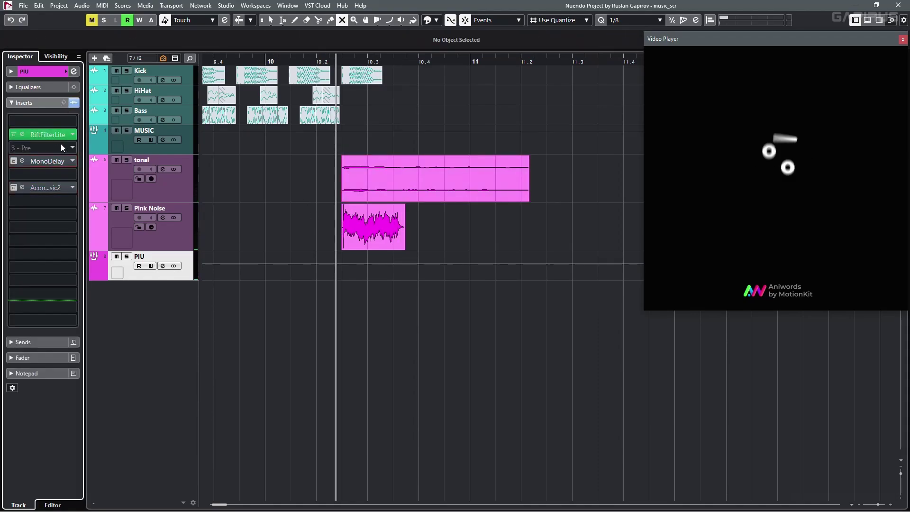
pyautogui.click(43, 135)
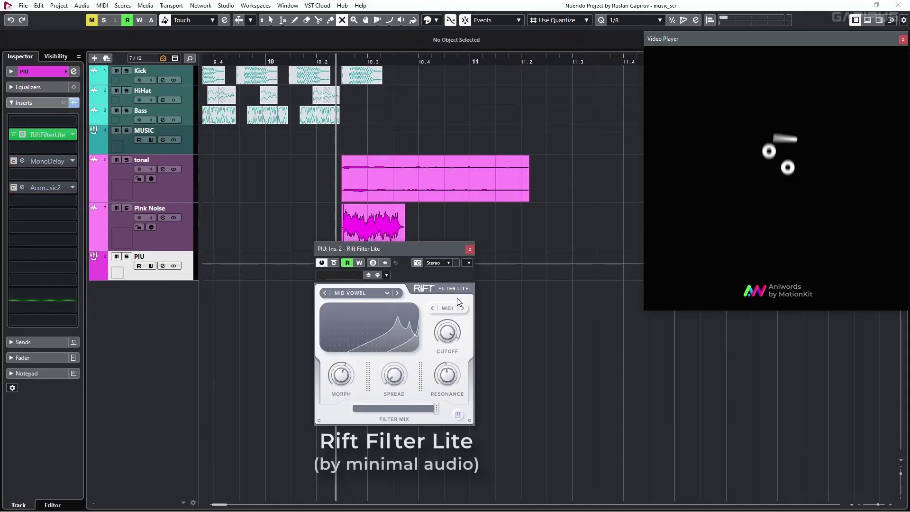
pyautogui.click(105, 280)
pyautogui.moveTo(359, 248); pyautogui.dragTo(560, 244)
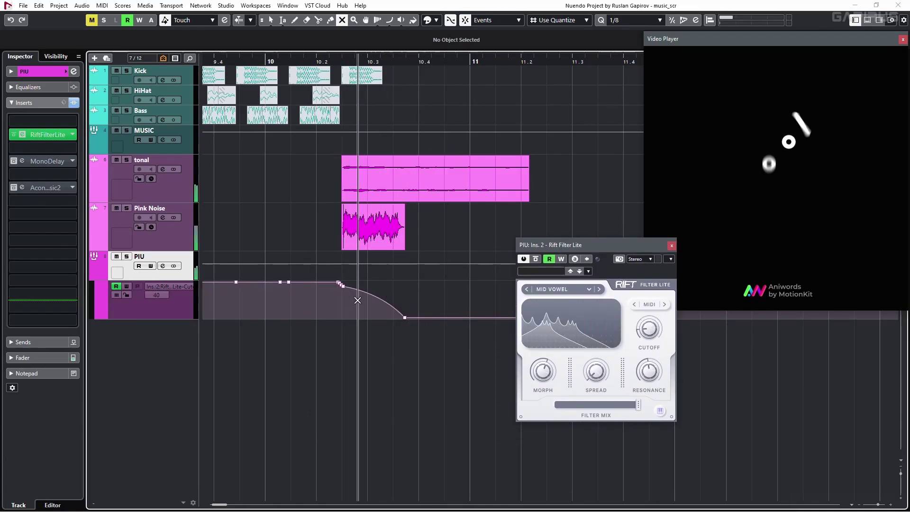
pyautogui.moveTo(575, 248); pyautogui.dragTo(417, 233)
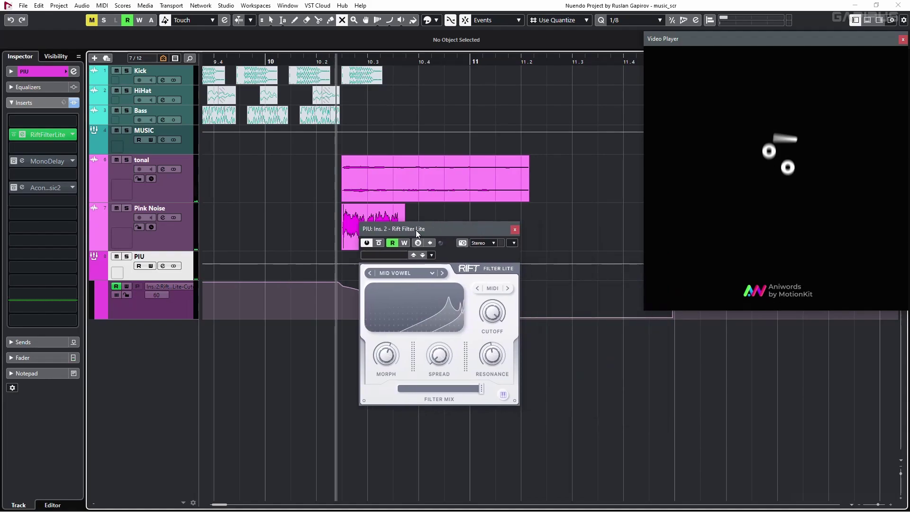
pyautogui.click(515, 231)
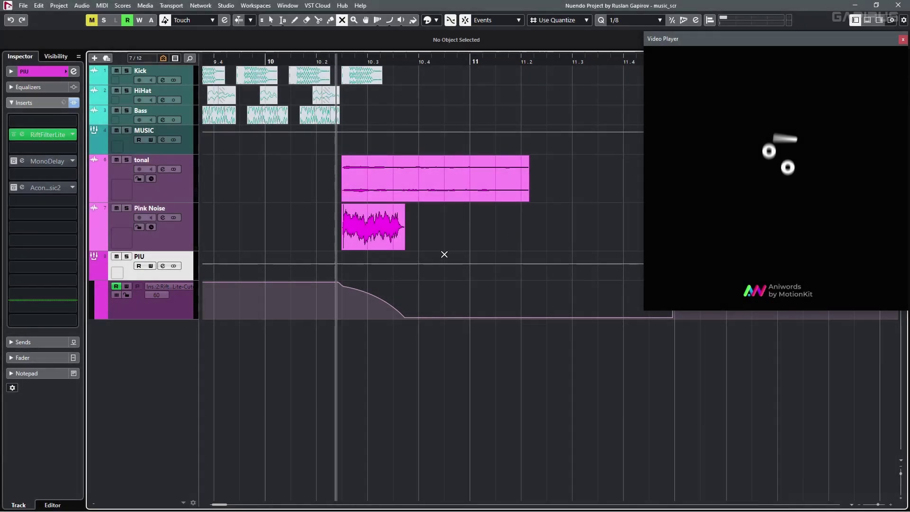
# Activate the MonoDelay and Acon Verberate Basic 2 inserts on the PIU group and play the result.
pyautogui.click(14, 161)
pyautogui.click(14, 187)
pyautogui.press('space')
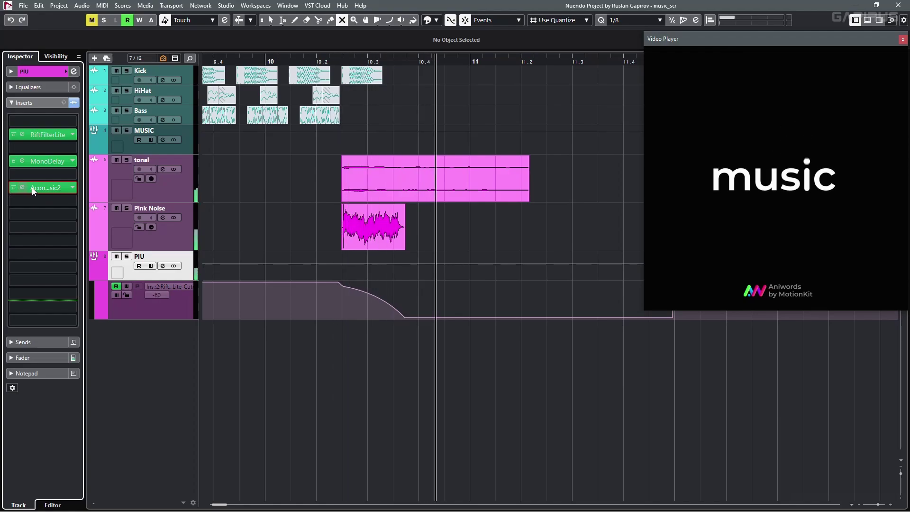
pyautogui.press('space')
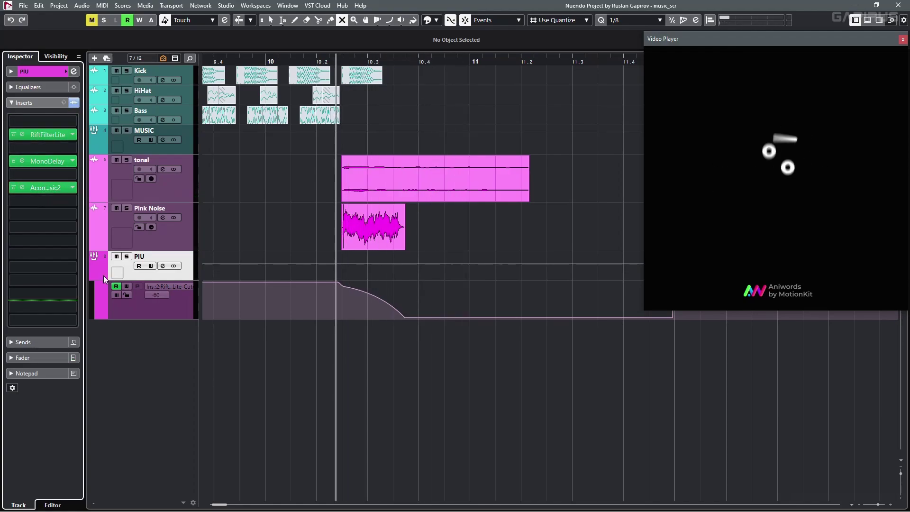
# Hide the PIU group's automation lane and unmute all the Kick, HiHat and Bass events.
pyautogui.click(104, 276)
pyautogui.hscroll(-3, 490, 123)
pyautogui.moveTo(280, 69); pyautogui.dragTo(477, 111)
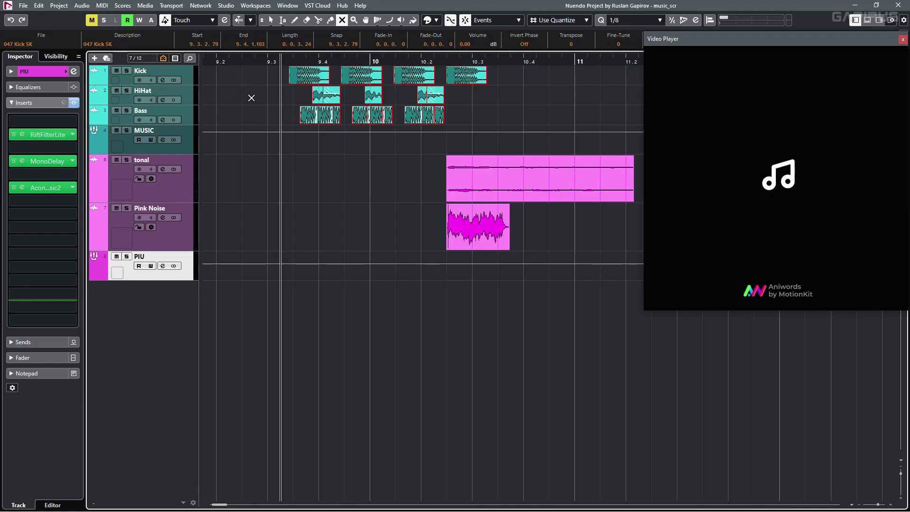
# Open the FabFilter Pro-Q 3 insert on the MUSIC group, watch its filter during playback, then close it.
pyautogui.click(183, 148)
pyautogui.click(67, 135)
pyautogui.moveTo(371, 131); pyautogui.dragTo(214, 154)
pyautogui.press('space')
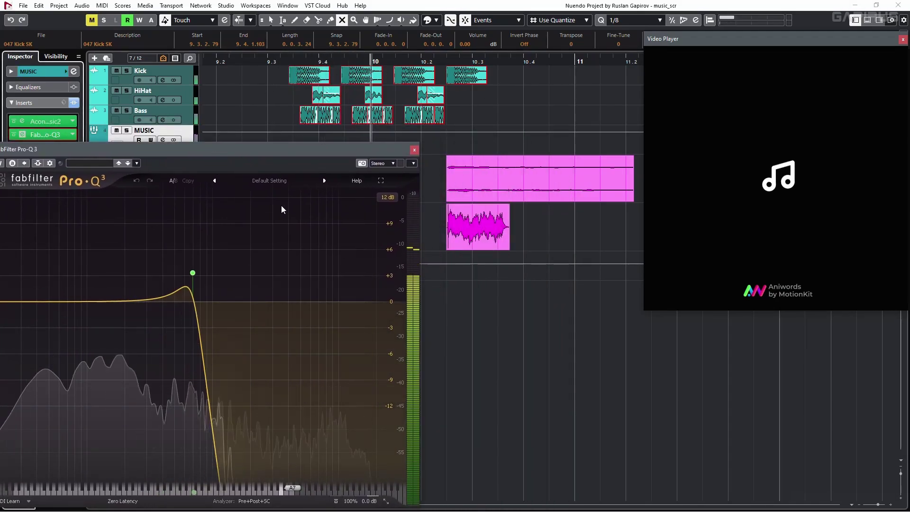
pyautogui.click(414, 150)
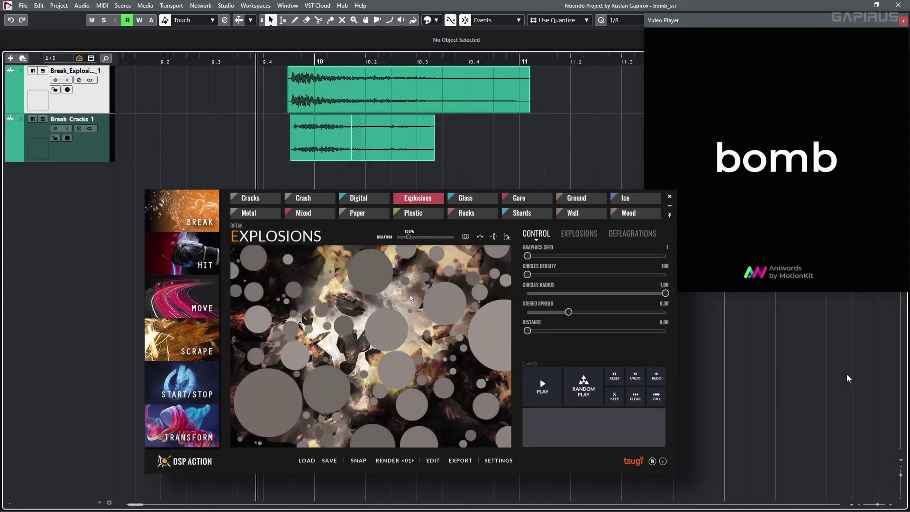
# Draw a short stroke across the Explosions pad in DSP Action to perform an explosion sound for the bomb project.
pyautogui.moveTo(411, 298); pyautogui.dragTo(397, 324)
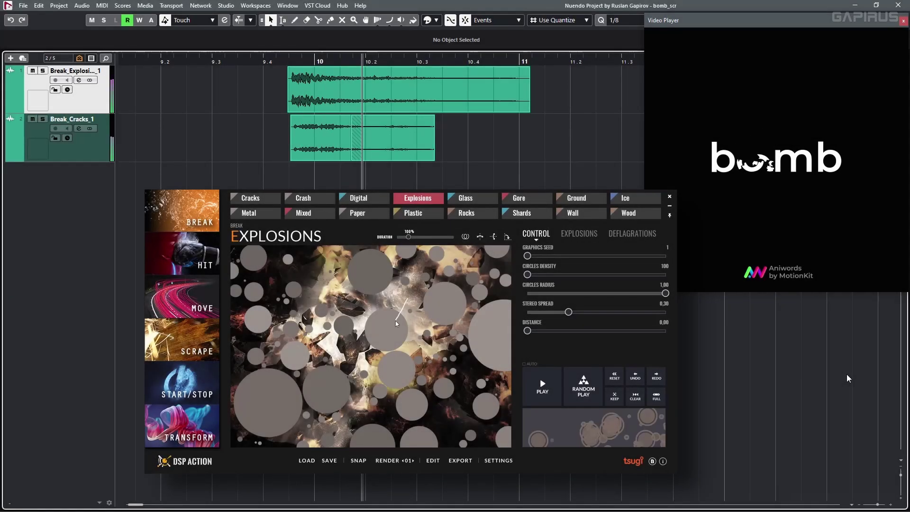